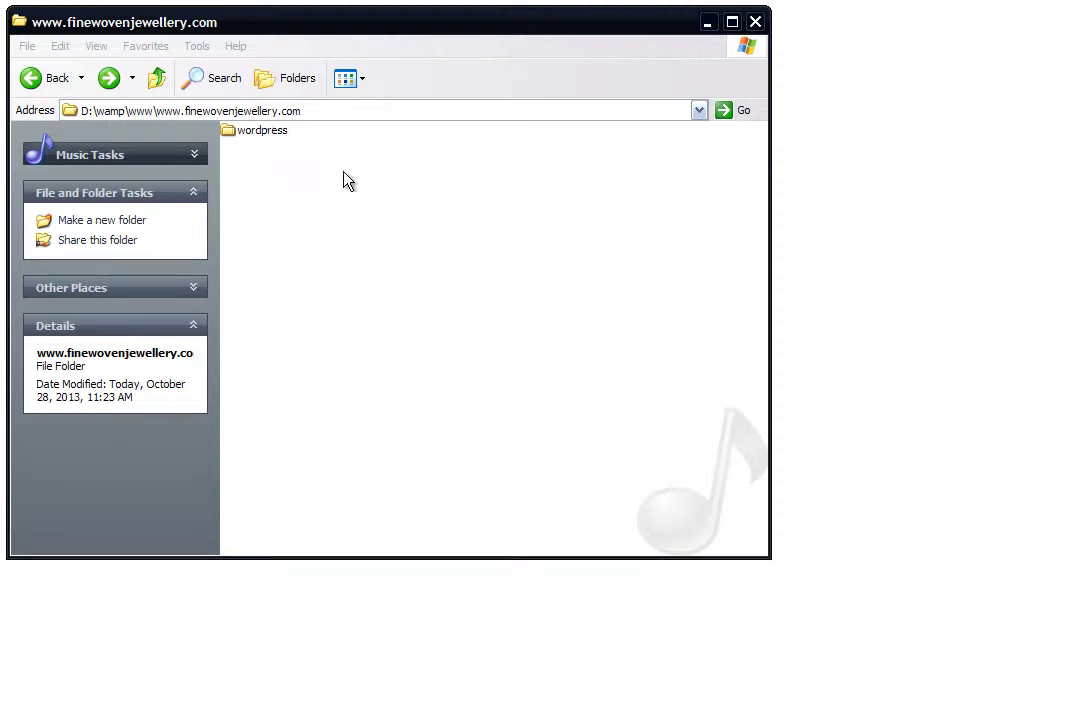
# - Open the wordpress subfolder in the browser and start creating the configuration file
pyautogui.doubleClick(270, 140)
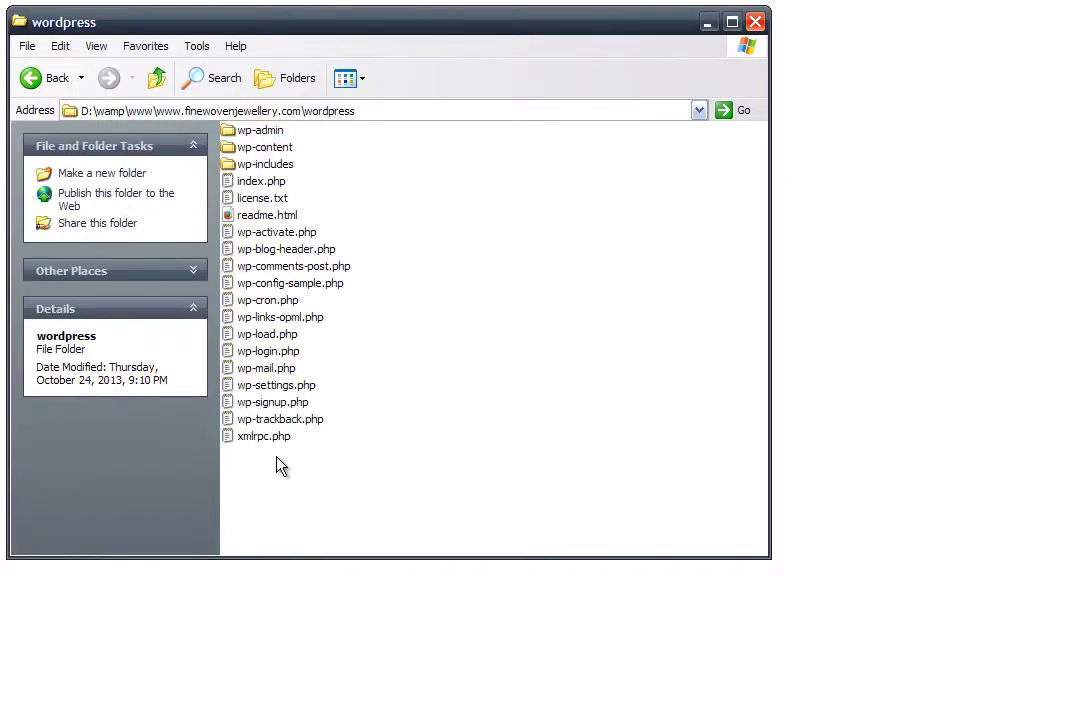
pyautogui.click(60, 82)
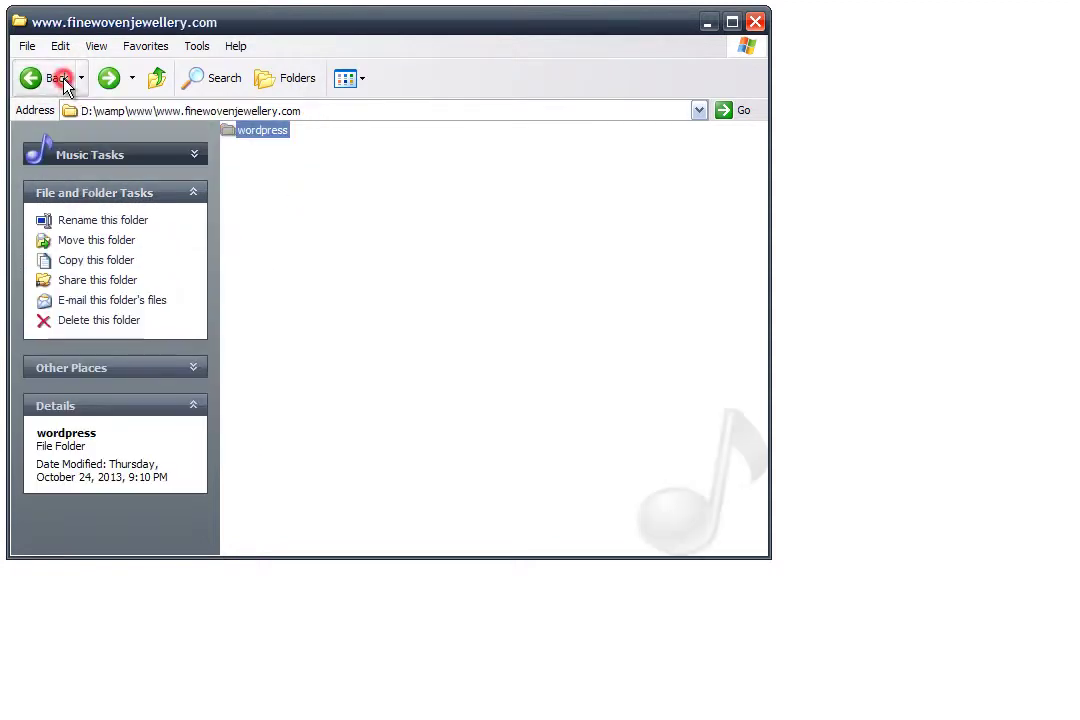
pyautogui.click(820, 222)
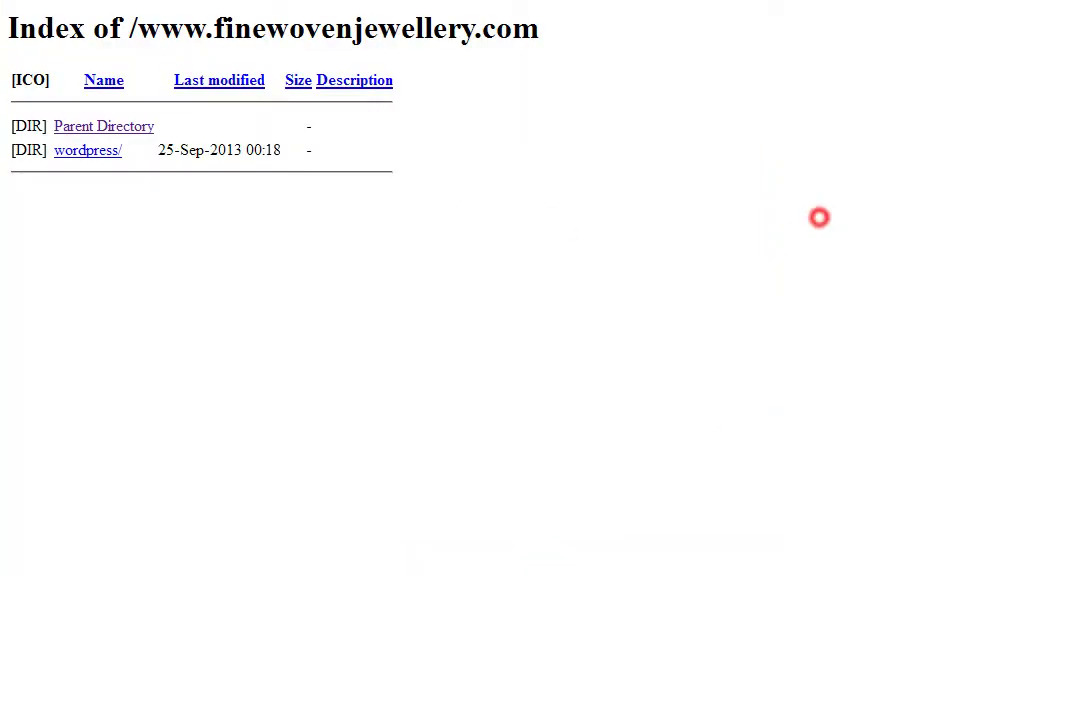
pyautogui.click(95, 152)
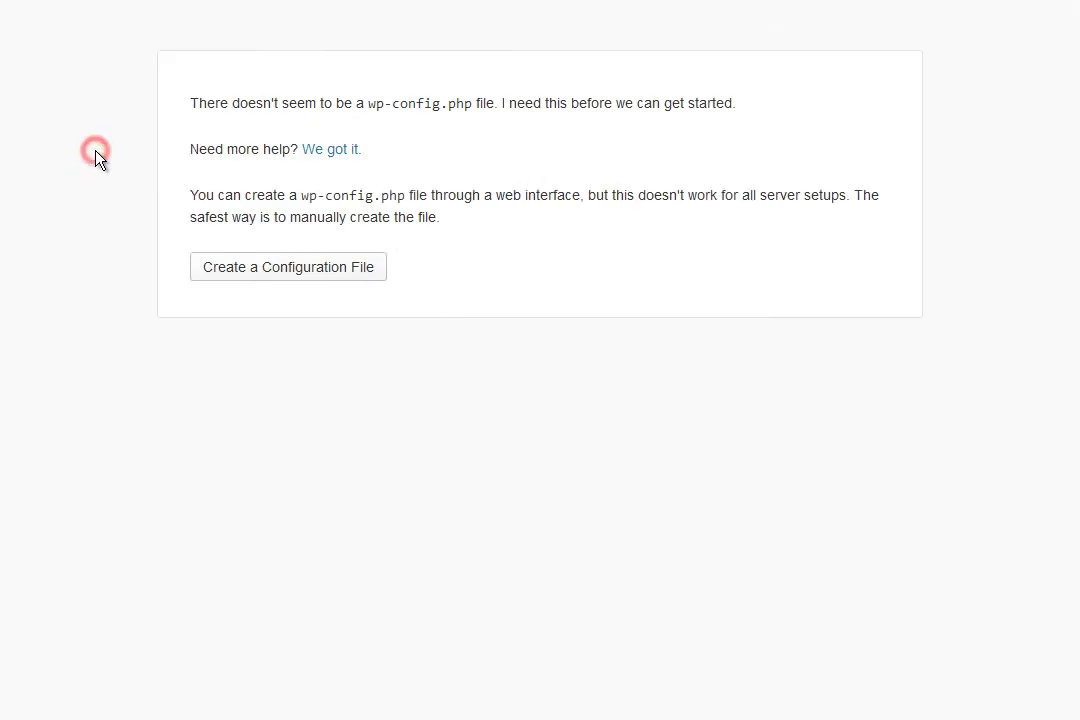
pyautogui.click(300, 278)
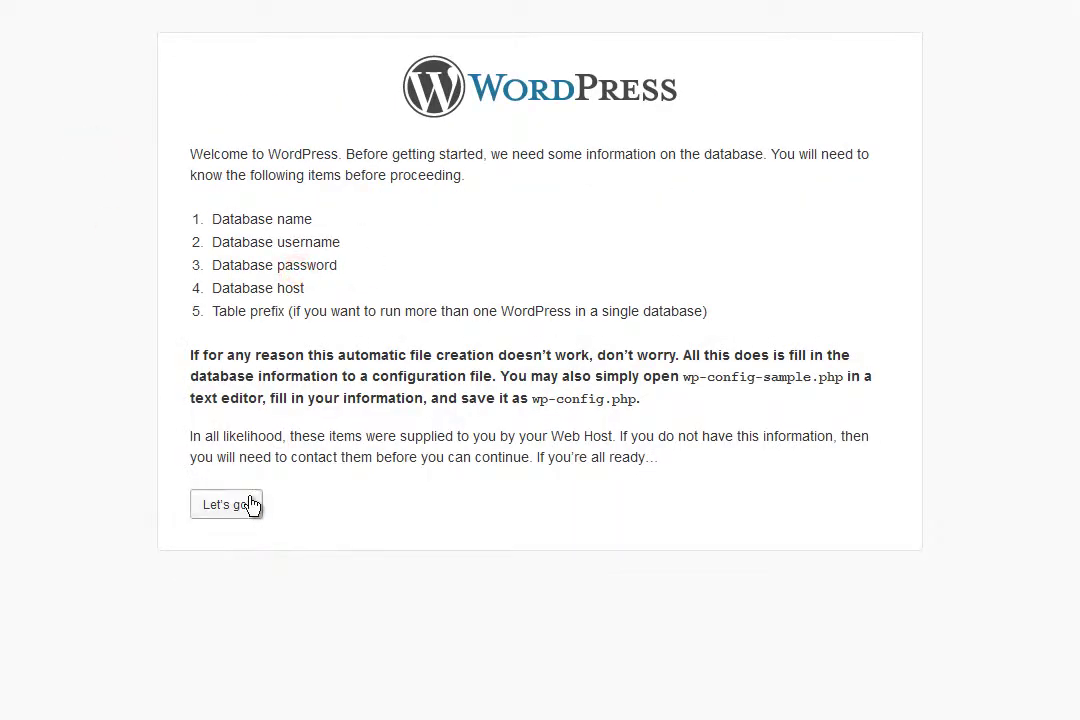
pyautogui.click(250, 503)
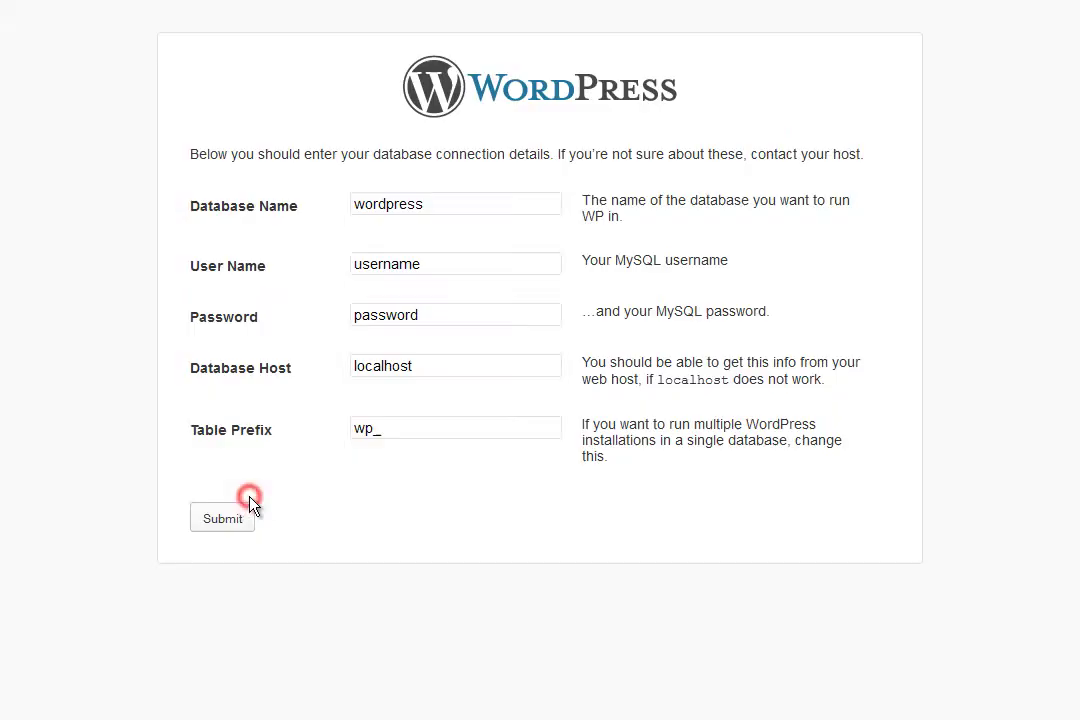
# - Submit database name wordpress_fwj, user name root and an empty password
pyautogui.doubleClick(472, 263)
pyautogui.write('root')
pyautogui.press('Tab')
pyautogui.press('BackSpace')
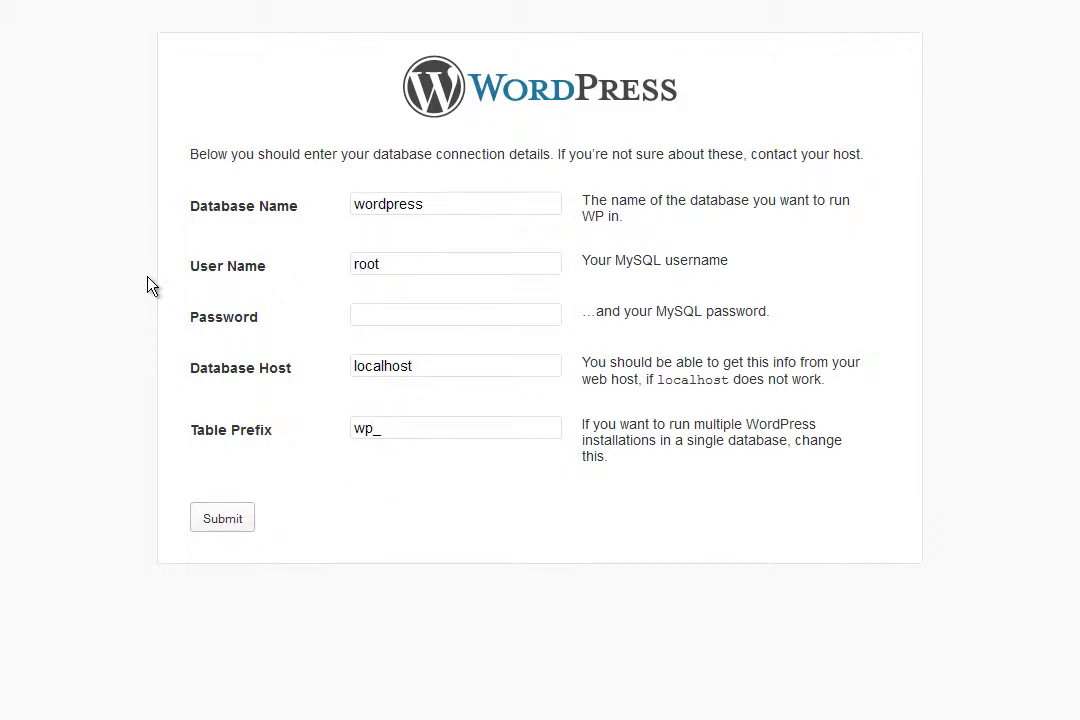
pyautogui.click(481, 196)
pyautogui.write('_fwj')
pyautogui.click(240, 517)
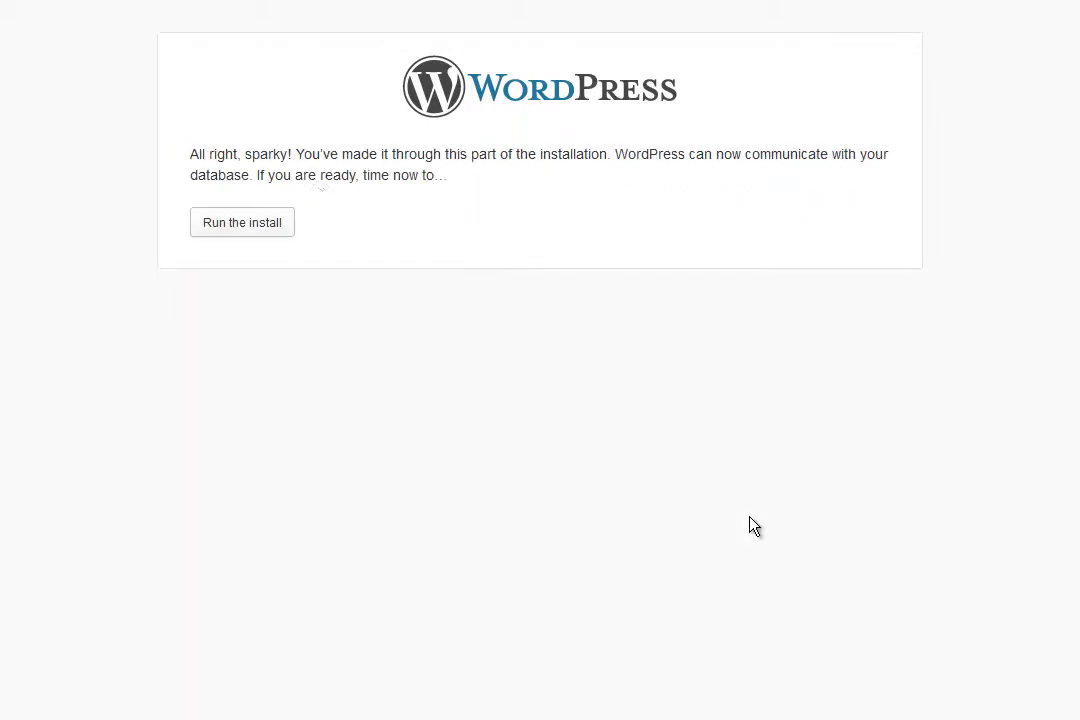
# - Start the install and enter site title Example with admin username admin
pyautogui.click(273, 224)
pyautogui.scroll(-2, 656, 400)
pyautogui.write('Exa')
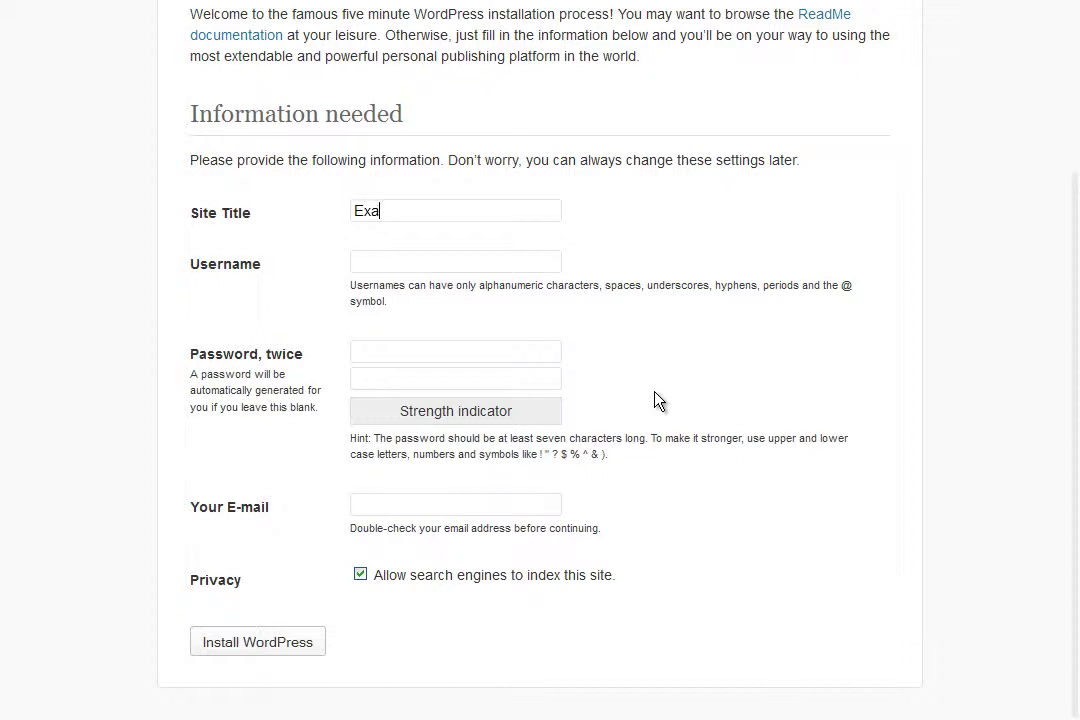
pyautogui.write('mple')
pyautogui.click(428, 255)
pyautogui.write('admin')
# - Enter and confirm the admin password, fill in the admin e-mail, and install WordPress
pyautogui.click(413, 348)
pyautogui.write('password')
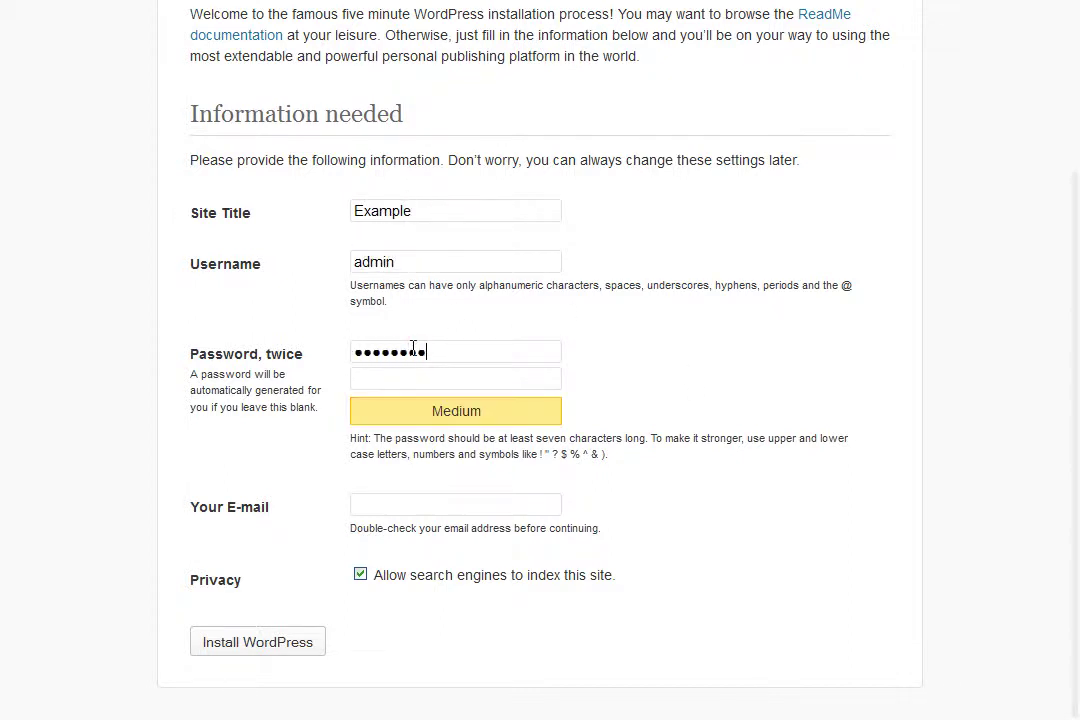
pyautogui.click(436, 373)
pyautogui.write('password')
pyautogui.click(458, 503)
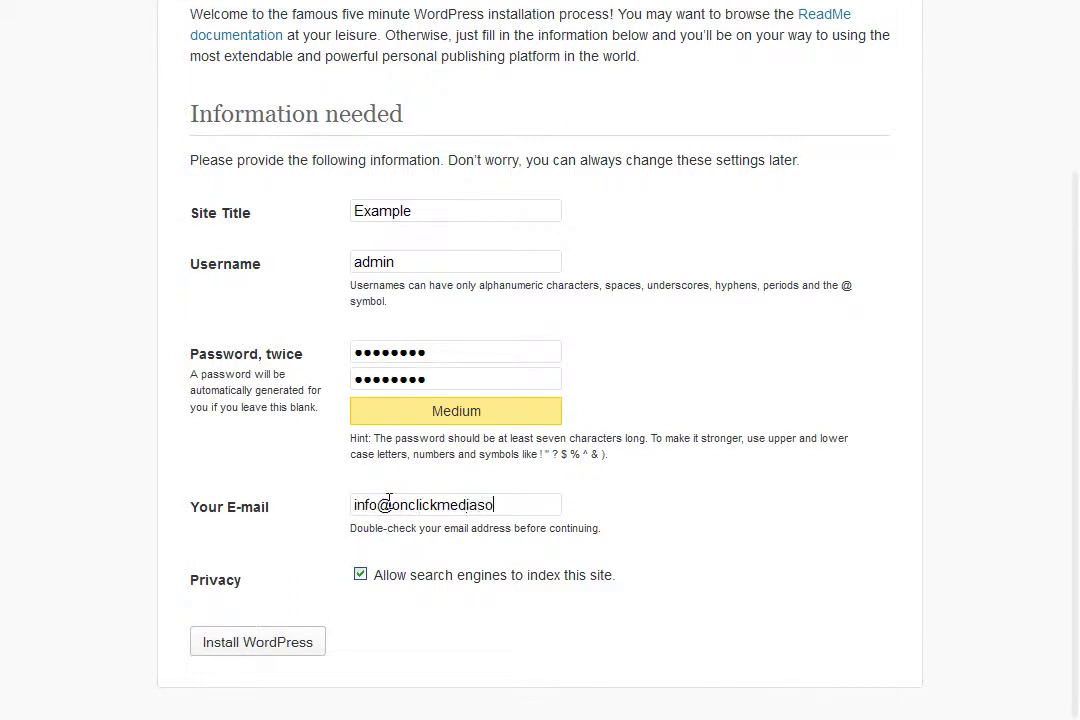
pyautogui.click(289, 651)
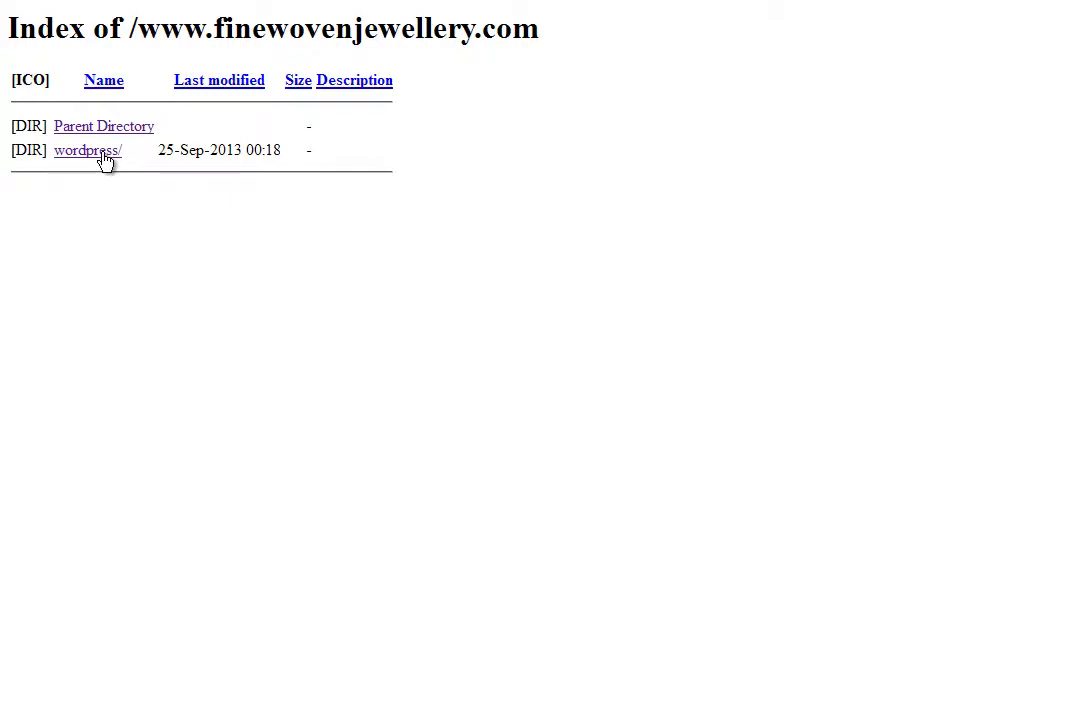
pyautogui.click(105, 158)
# - View the new Example site under /wordpress, then go back and reopen it
pyautogui.scroll(-1, 646, 586)
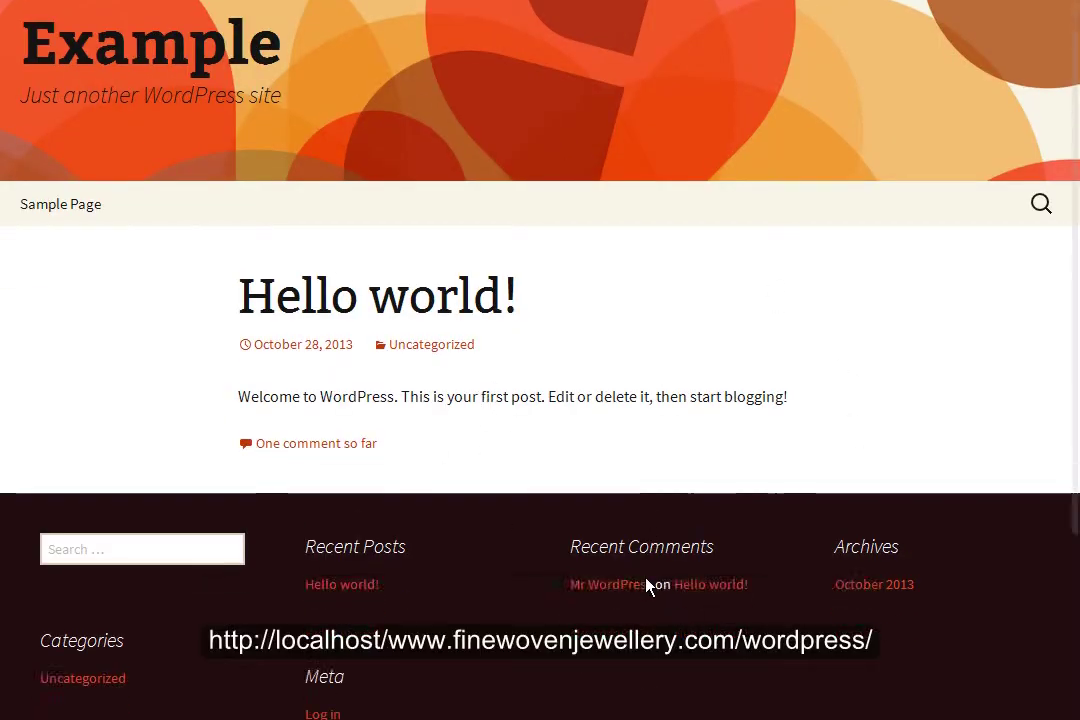
pyautogui.scroll(1, 646, 586)
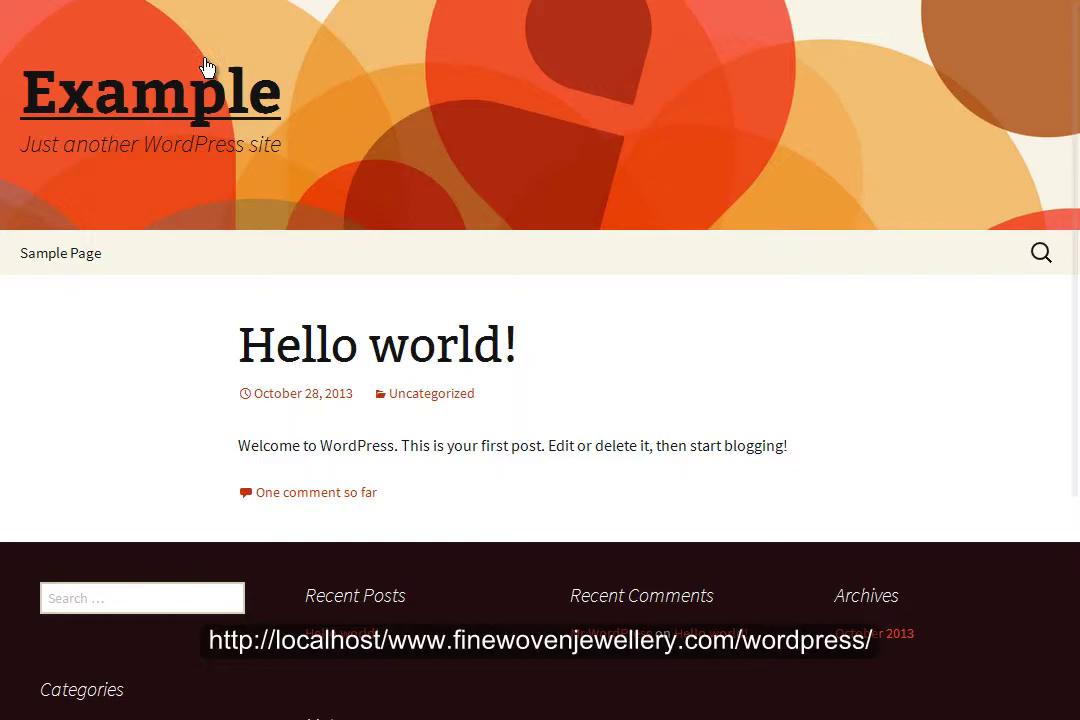
pyautogui.hotkey('alt', 'Left')
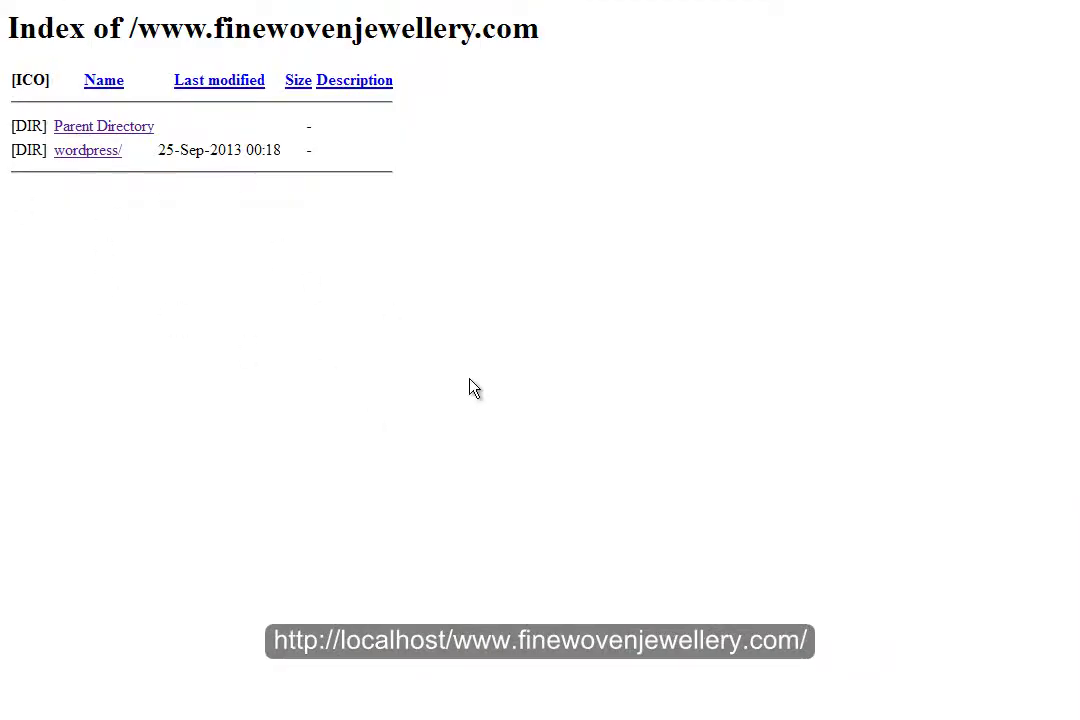
pyautogui.click(90, 152)
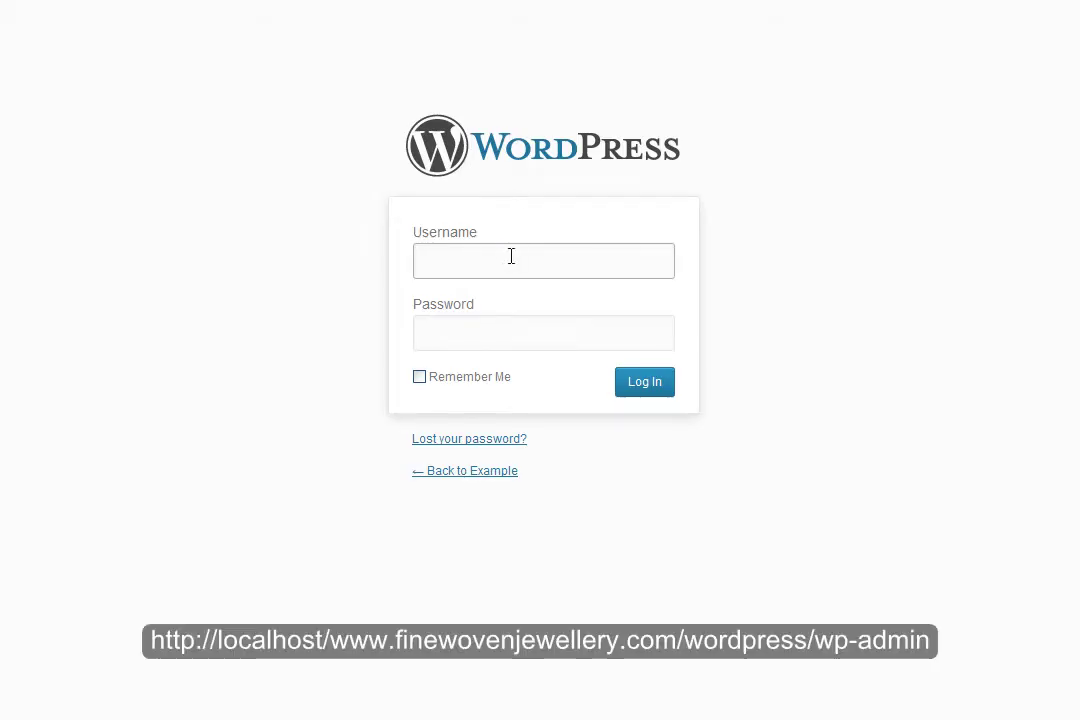
# - Enter username admin and the account password in the login form
pyautogui.write('ro')
pyautogui.press('BackSpace')
pyautogui.press('BackSpace')
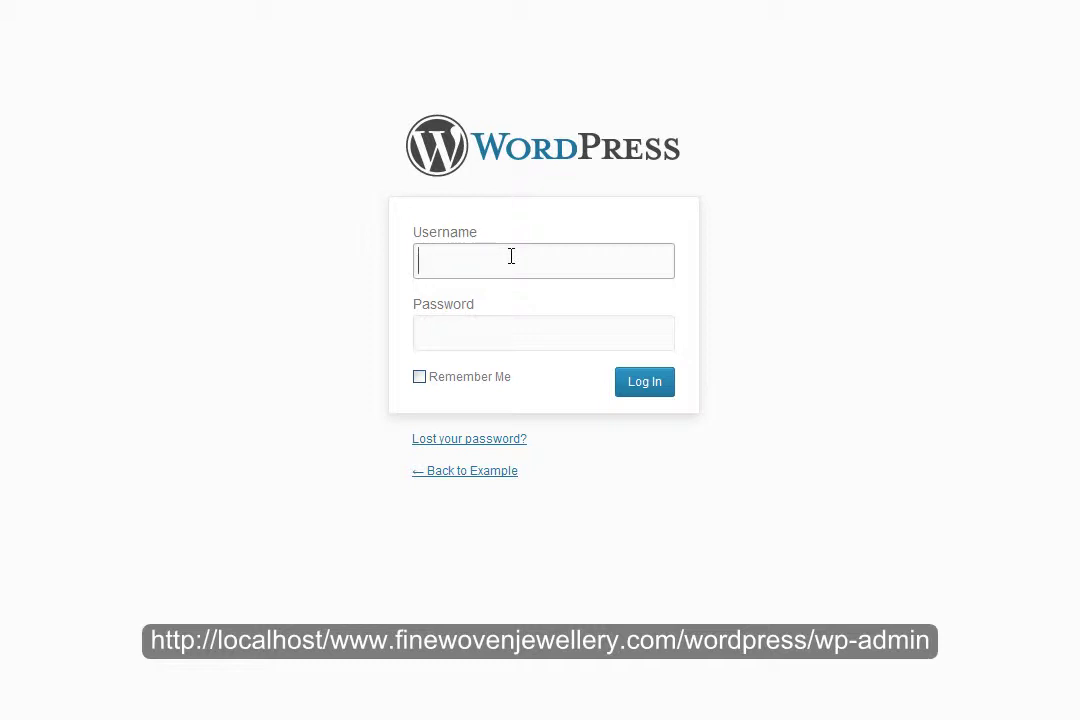
pyautogui.write('admin')
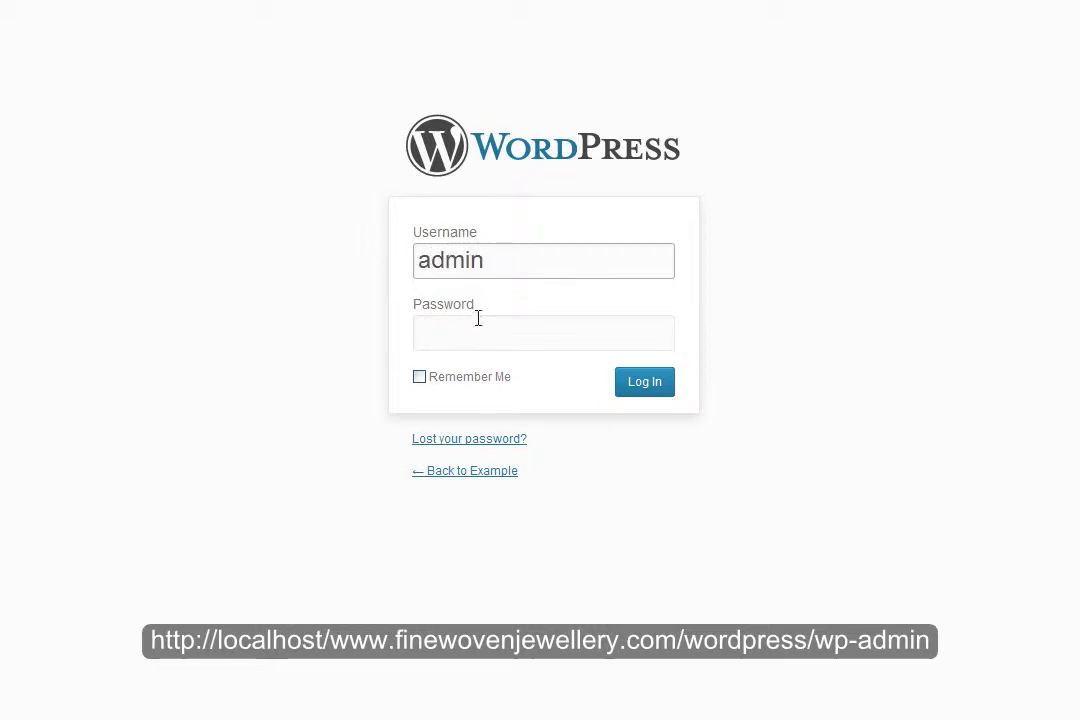
pyautogui.click(478, 336)
pyautogui.write('******')
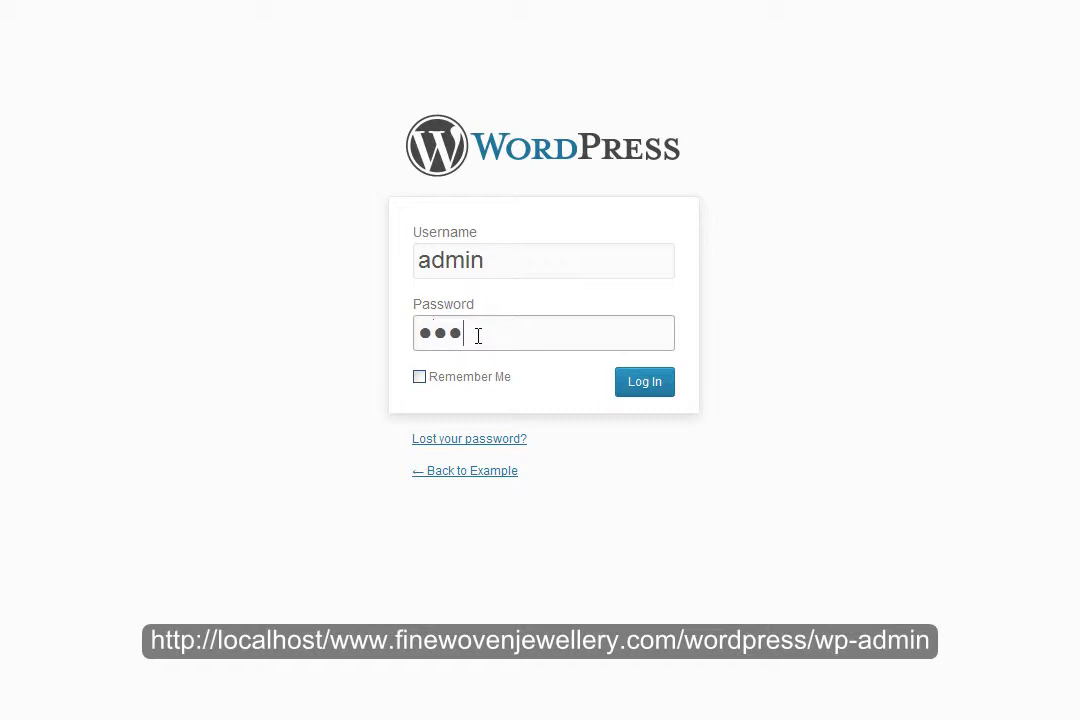
pyautogui.write('**')
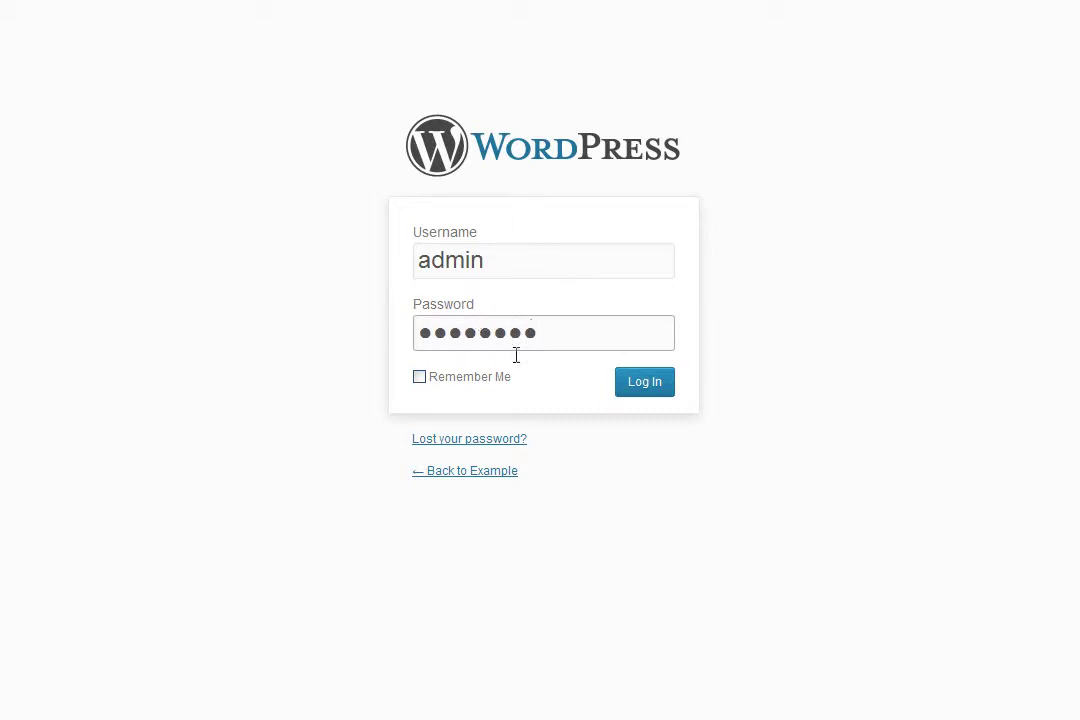
# - Log in, go to Settings > General and inspect the WordPress Address ending in wordpress
pyautogui.click(630, 381)
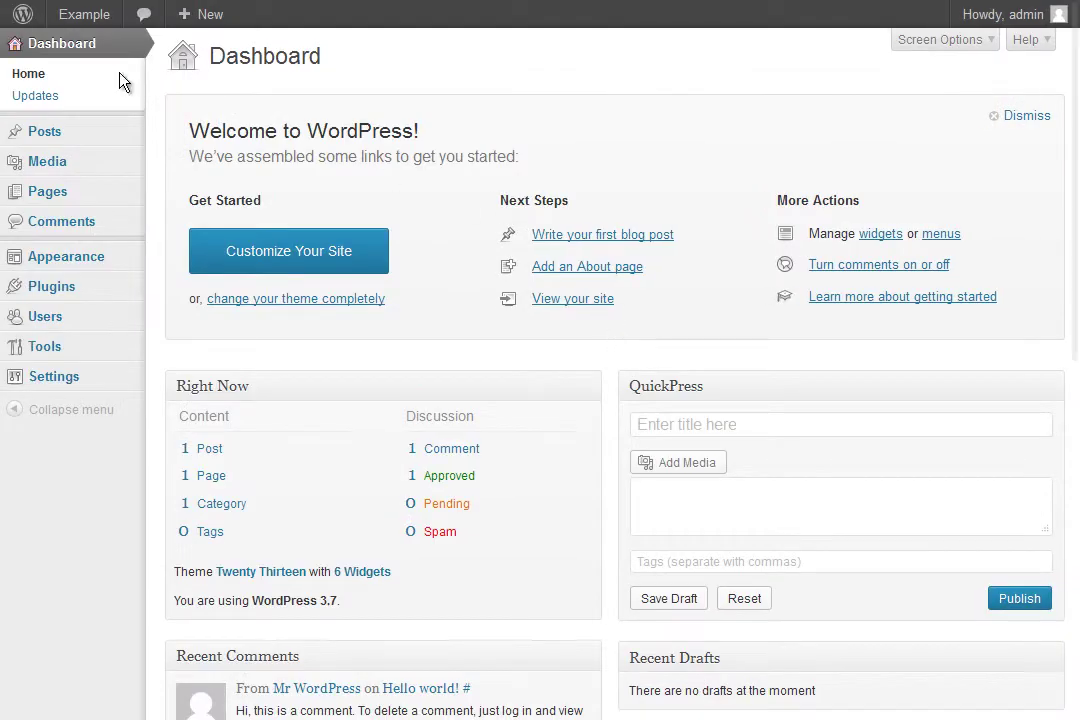
pyautogui.moveTo(61, 389)
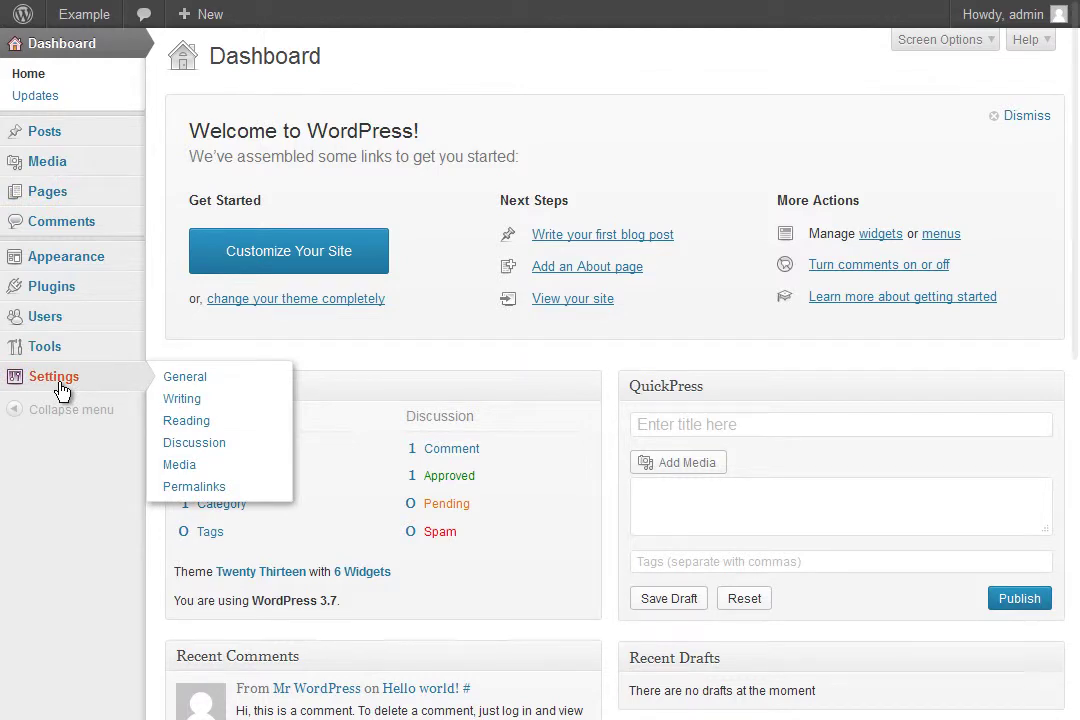
pyautogui.click(186, 377)
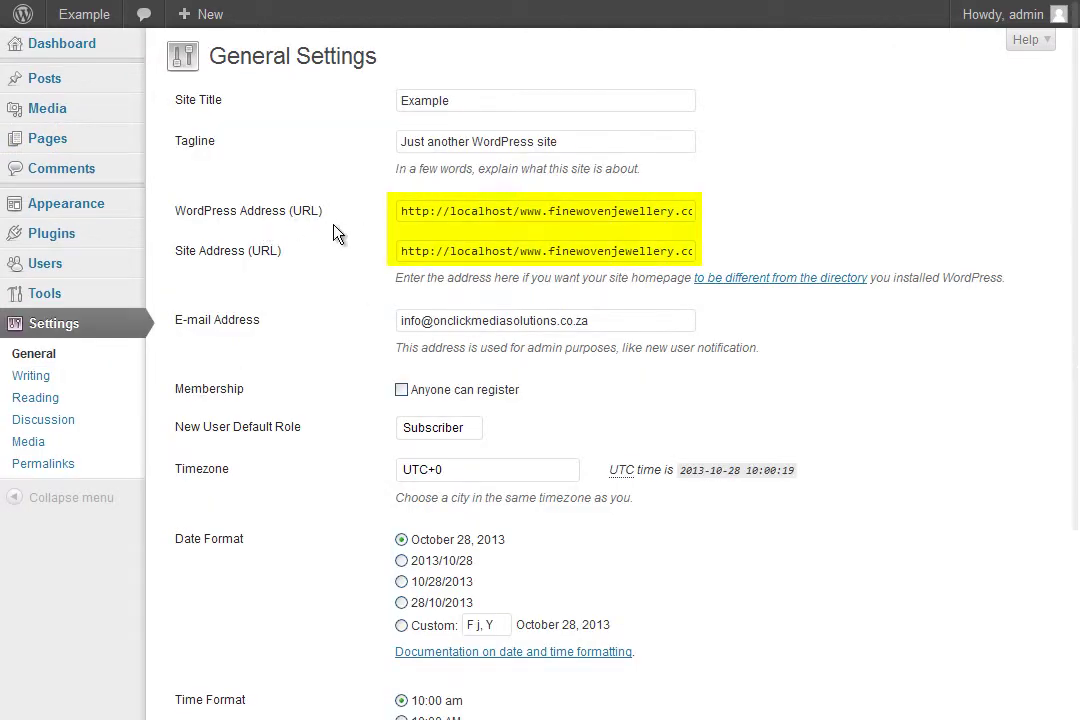
pyautogui.moveTo(403, 211); pyautogui.dragTo(651, 214)
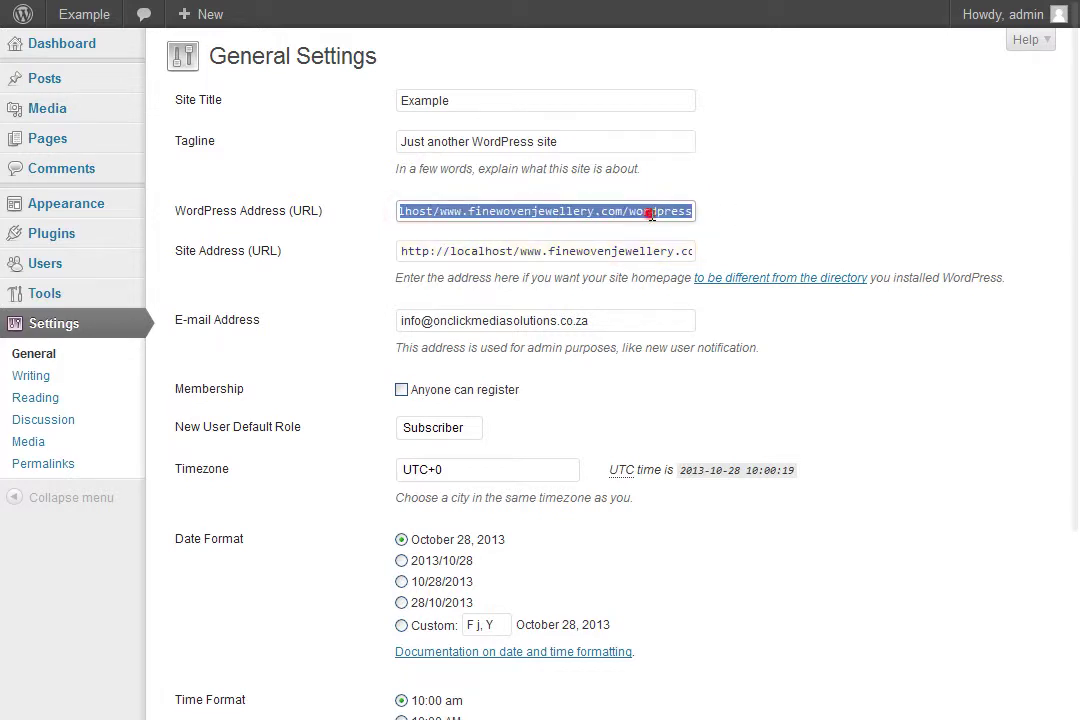
pyautogui.click(649, 213)
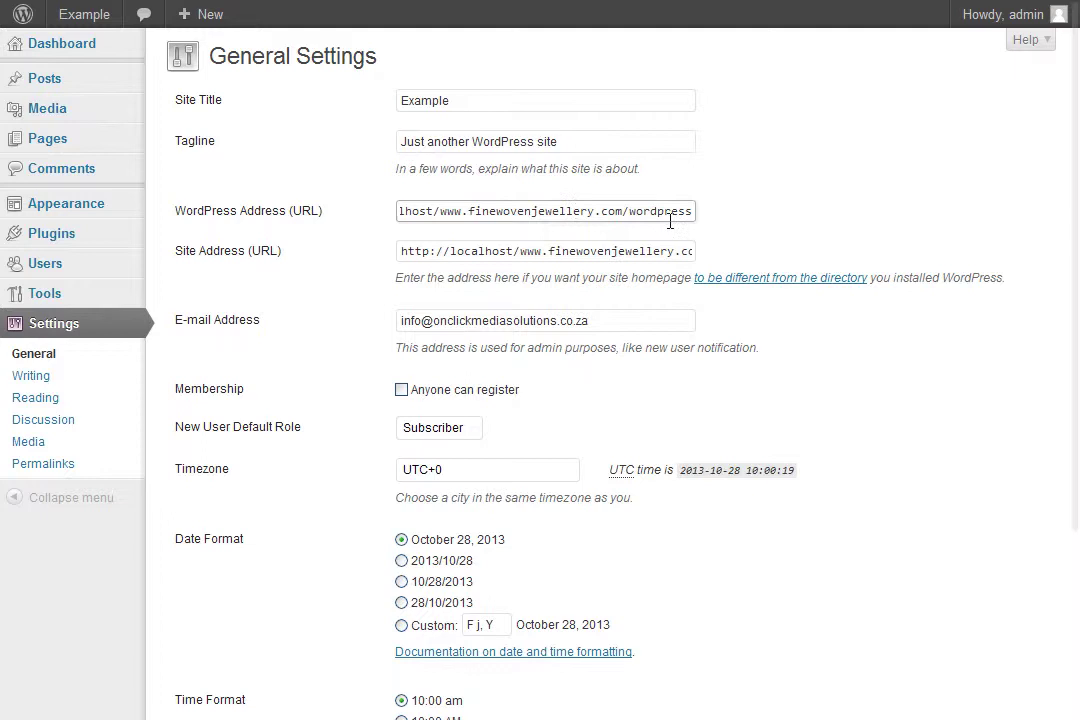
pyautogui.doubleClick(634, 211)
# - Delete 'wordpress' from the end of the Site Address (URL) and save the changes
pyautogui.click(489, 250)
pyautogui.moveTo(674, 250); pyautogui.dragTo(465, 250)
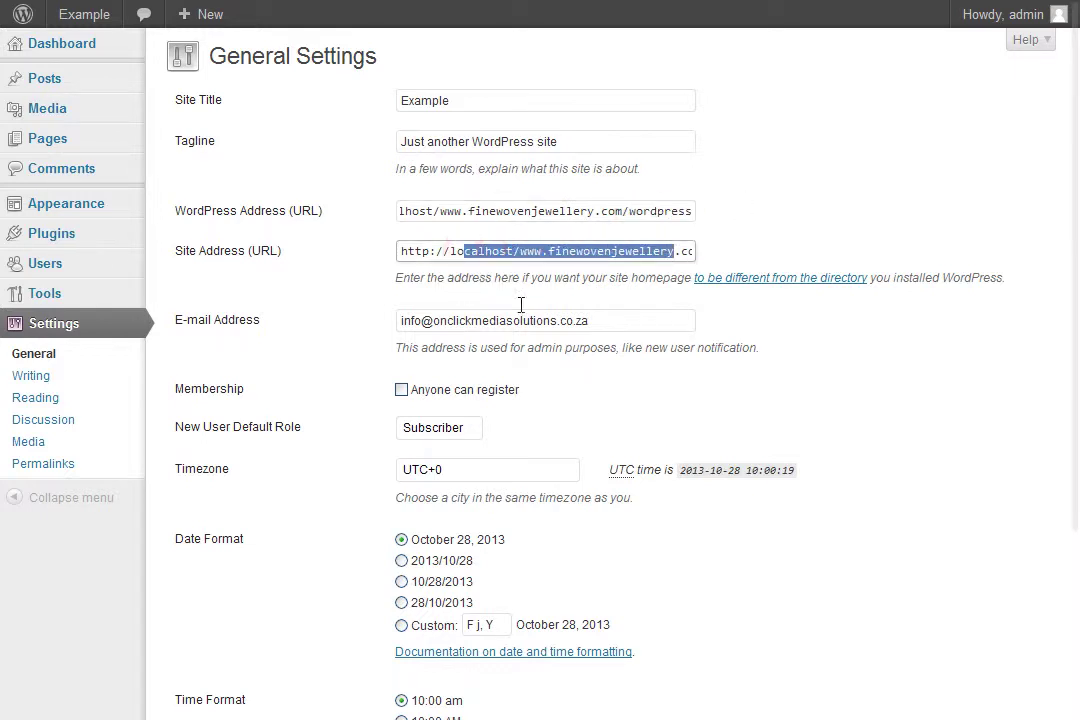
pyautogui.click(550, 251)
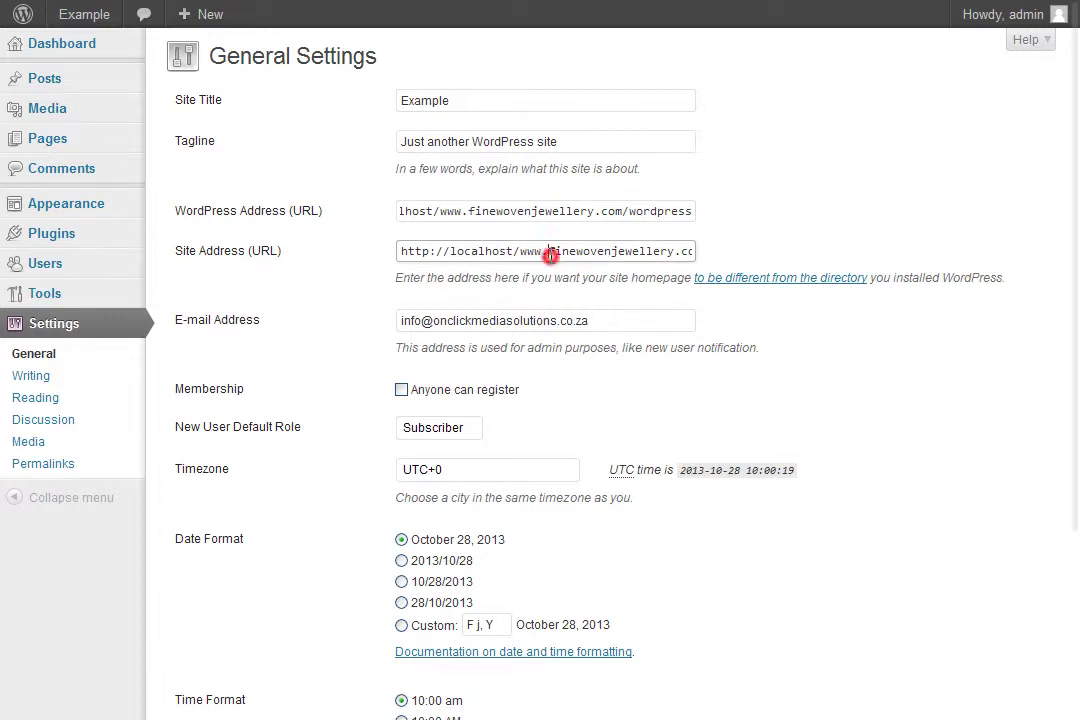
pyautogui.moveTo(439, 251); pyautogui.dragTo(720, 248)
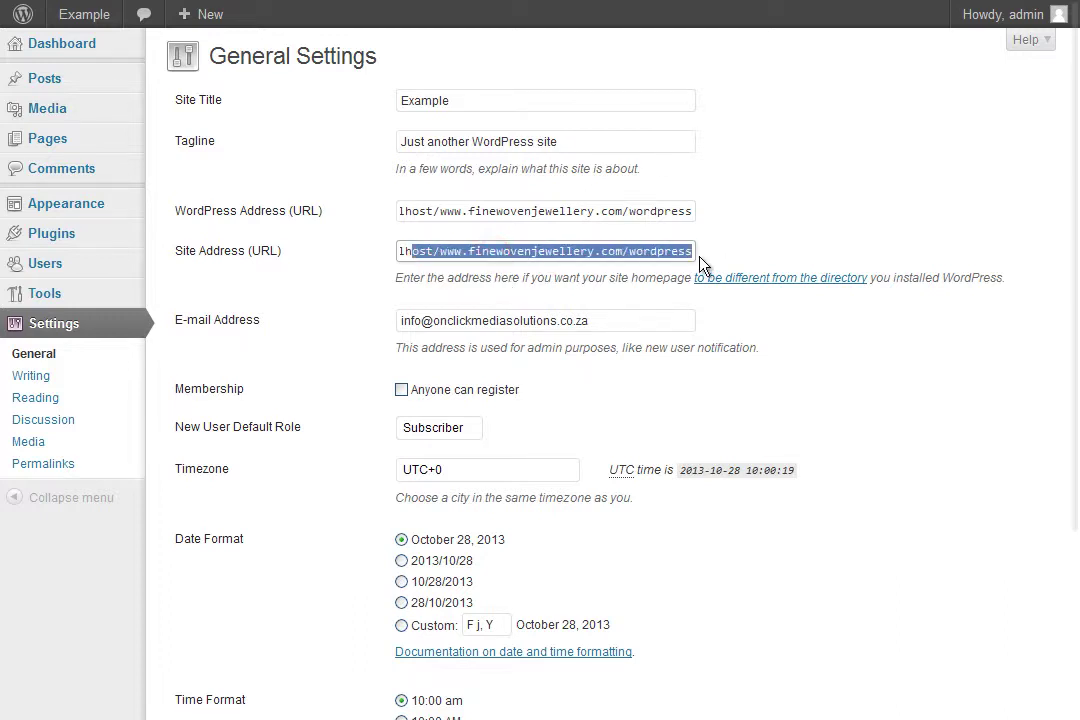
pyautogui.click(700, 251)
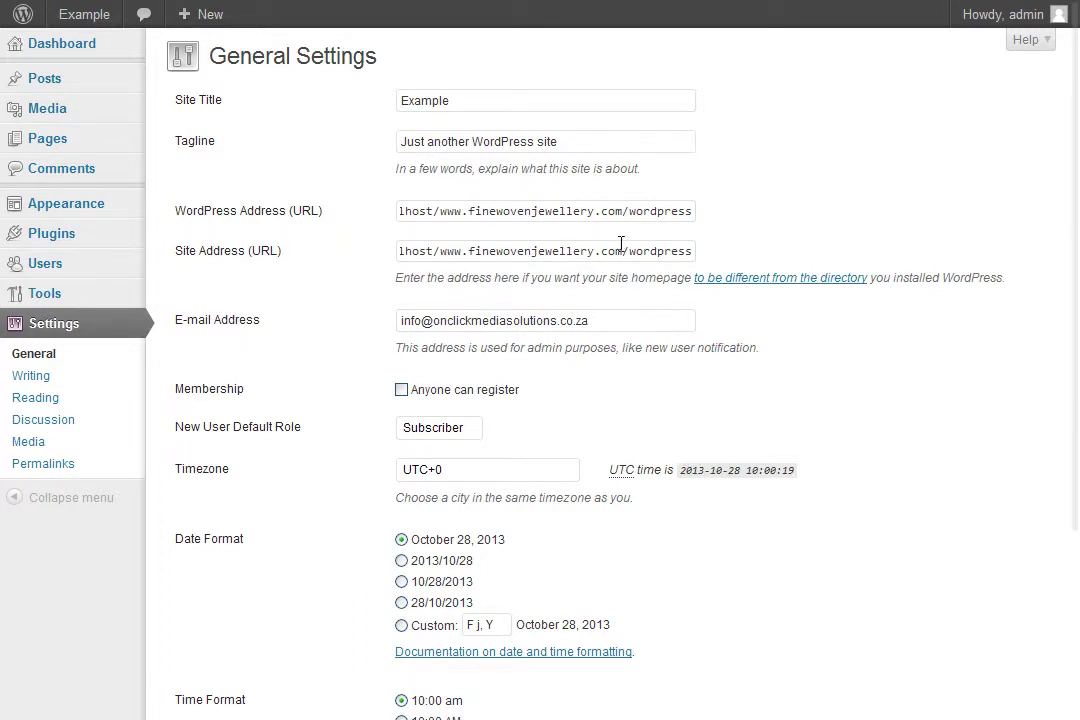
pyautogui.moveTo(630, 258); pyautogui.dragTo(767, 251)
pyautogui.click(644, 248)
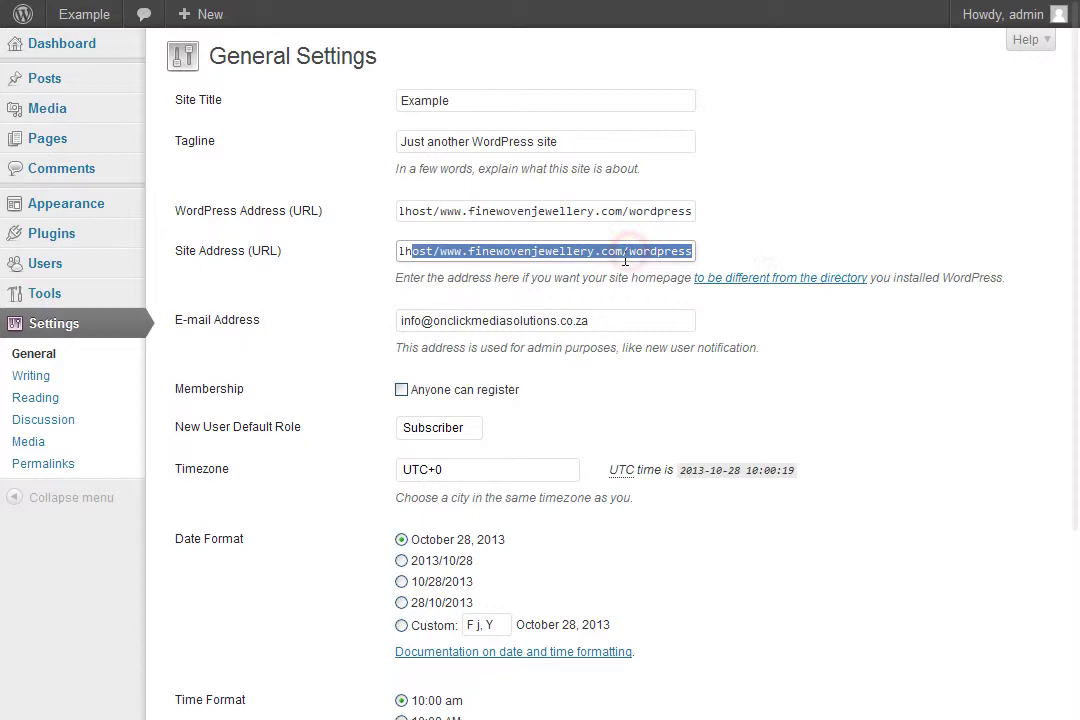
pyautogui.click(624, 249)
pyautogui.press('Delete')
pyautogui.press('Delete')
pyautogui.press('Delete')
pyautogui.press('Delete')
pyautogui.press('Delete')
pyautogui.press('Delete')
pyautogui.press('Delete')
pyautogui.press('Delete')
pyautogui.press('Delete')
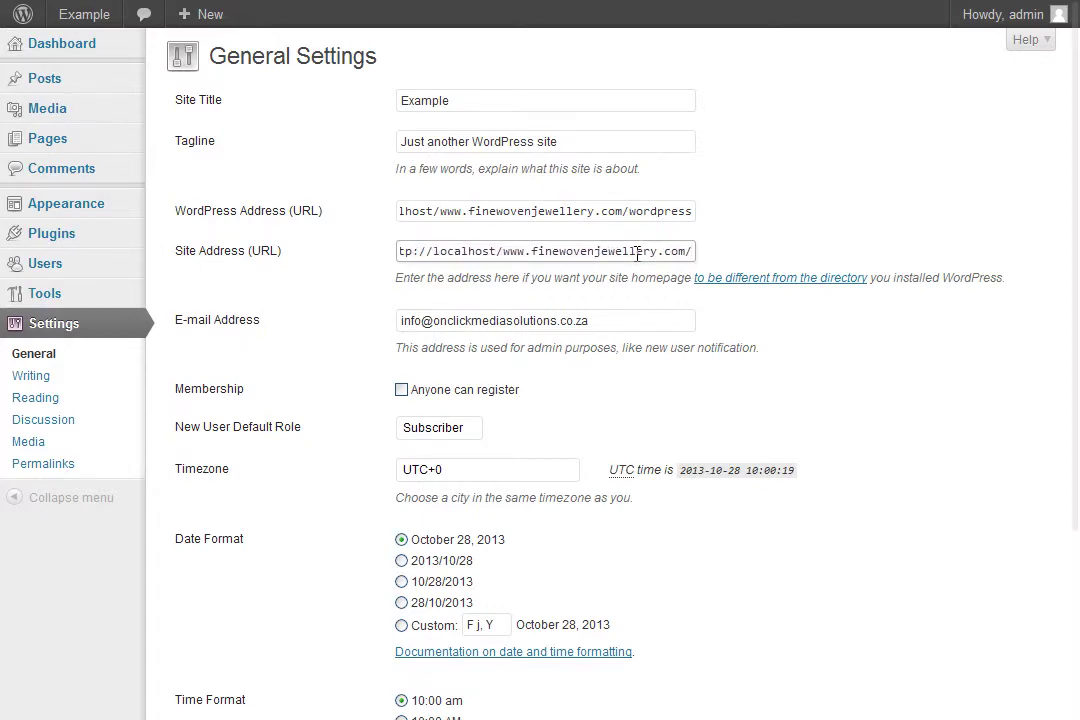
pyautogui.scroll(-3, 205, 434)
pyautogui.click(232, 626)
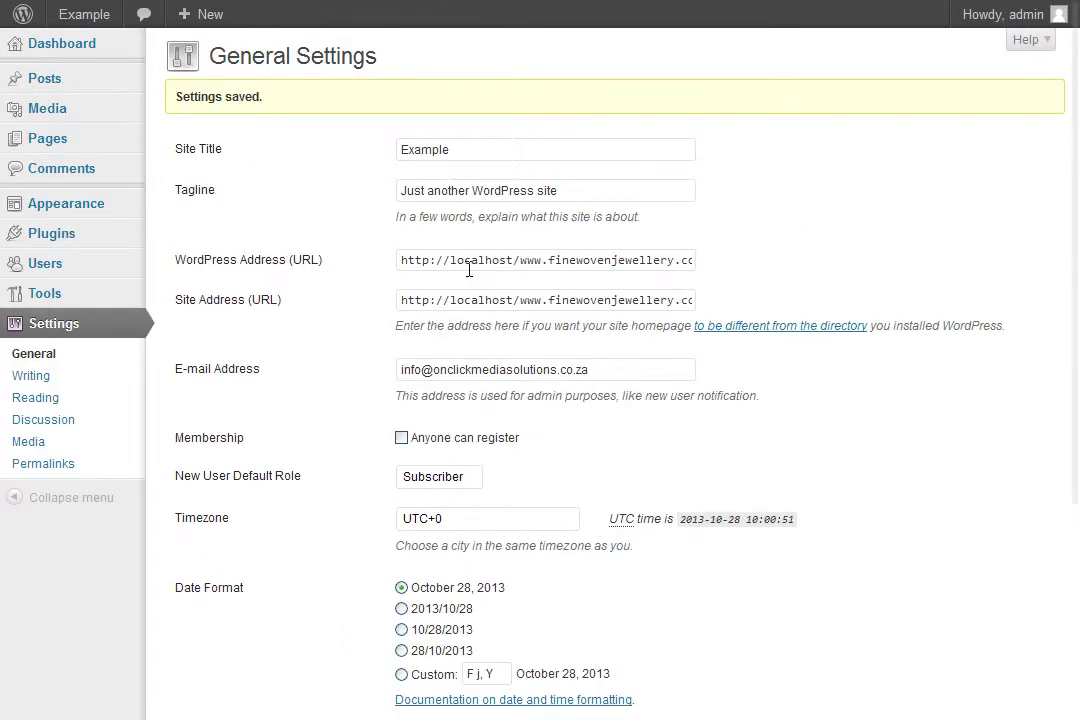
# - Check the saved WordPress Address and Site Address values
pyautogui.moveTo(660, 265); pyautogui.dragTo(750, 256)
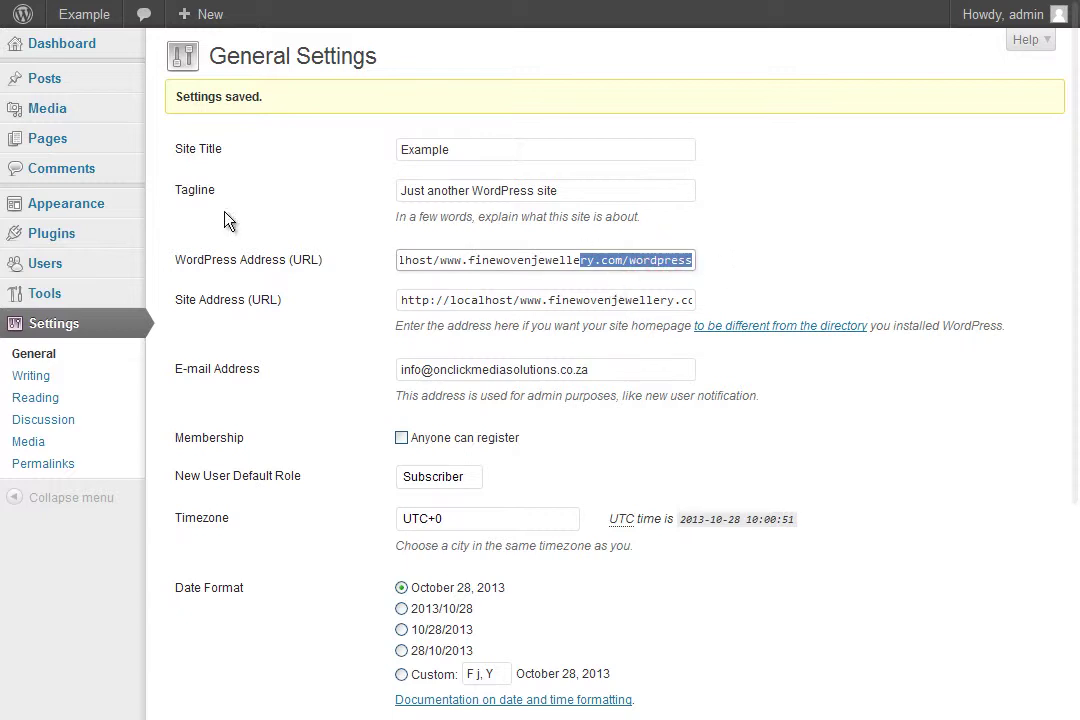
pyautogui.click(514, 299)
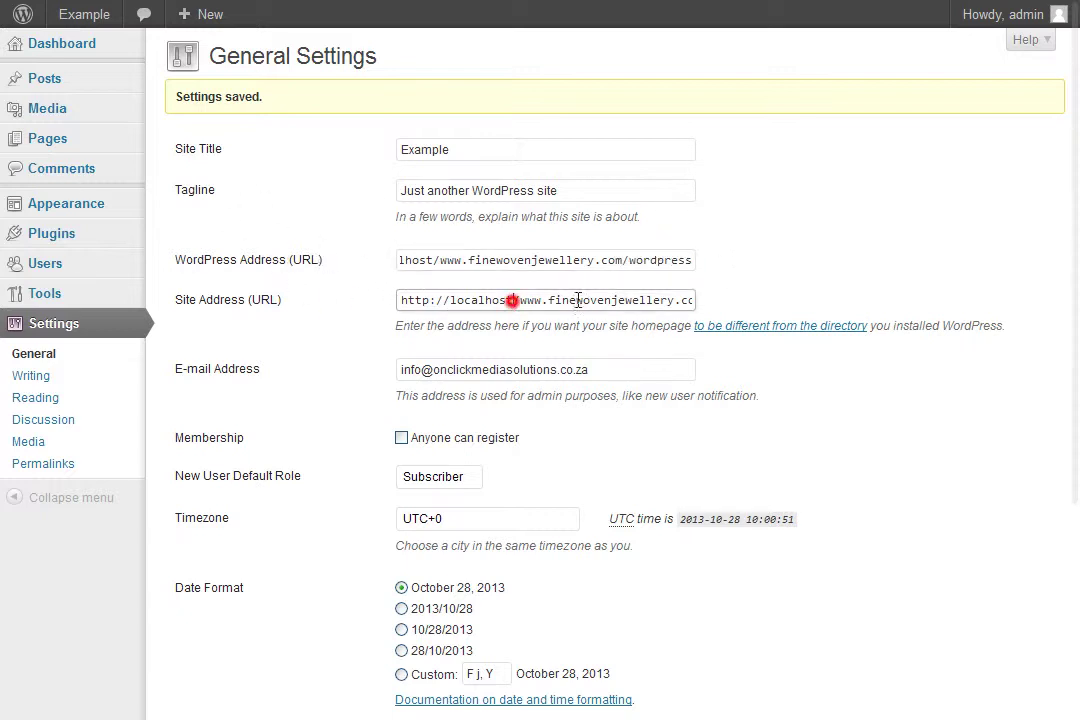
pyautogui.moveTo(577, 299); pyautogui.dragTo(771, 295)
pyautogui.click(681, 299)
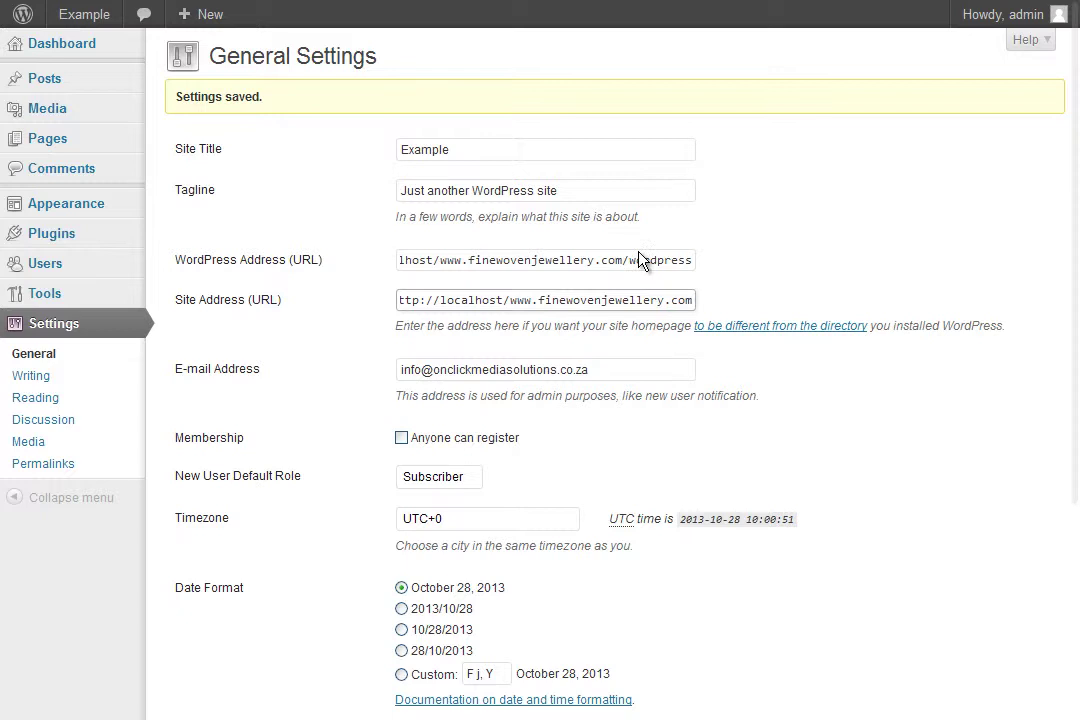
# - Copy index.php from the wordpress folder in Explorer
pyautogui.hotkey('alt', 'Tab')
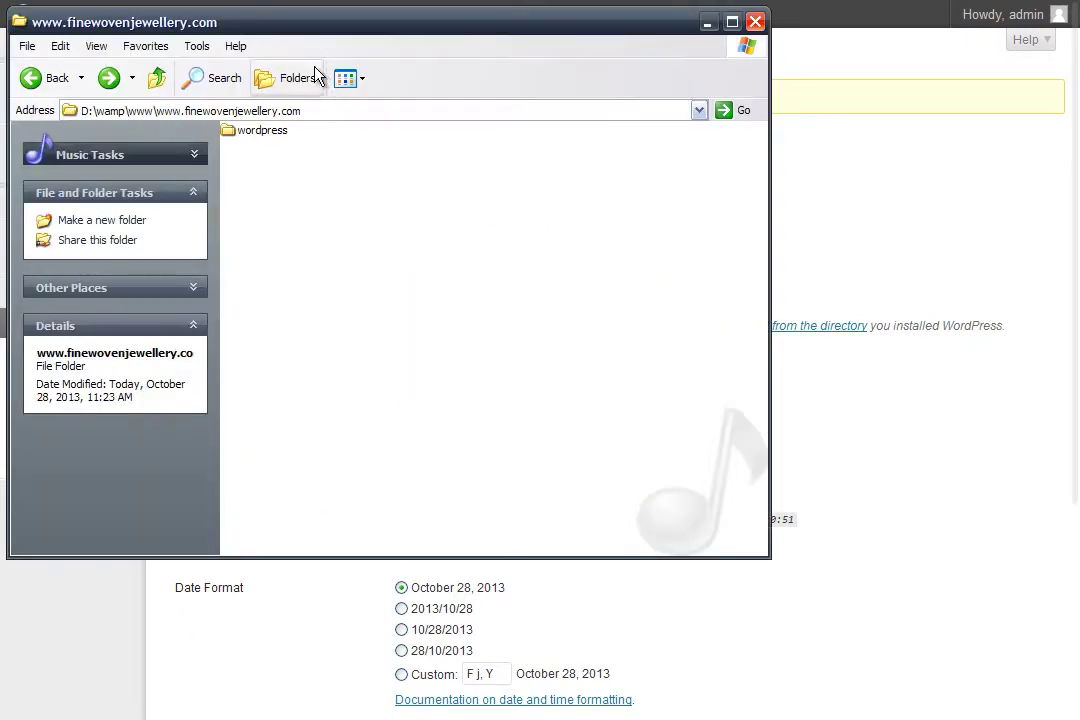
pyautogui.doubleClick(272, 139)
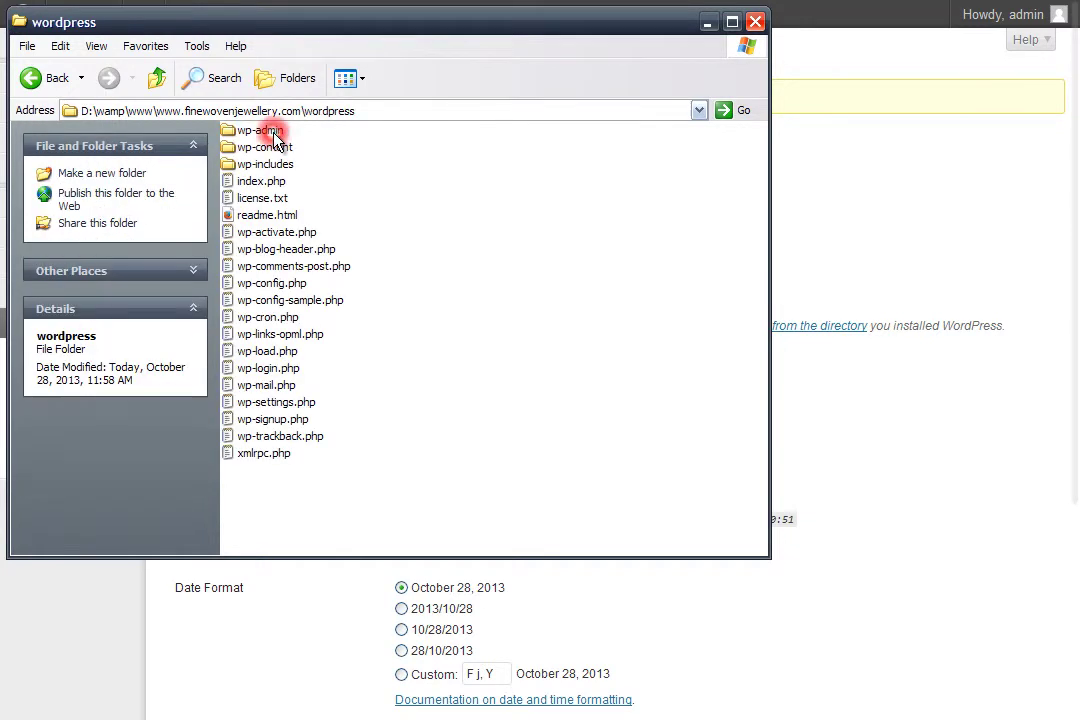
pyautogui.rightClick(259, 181)
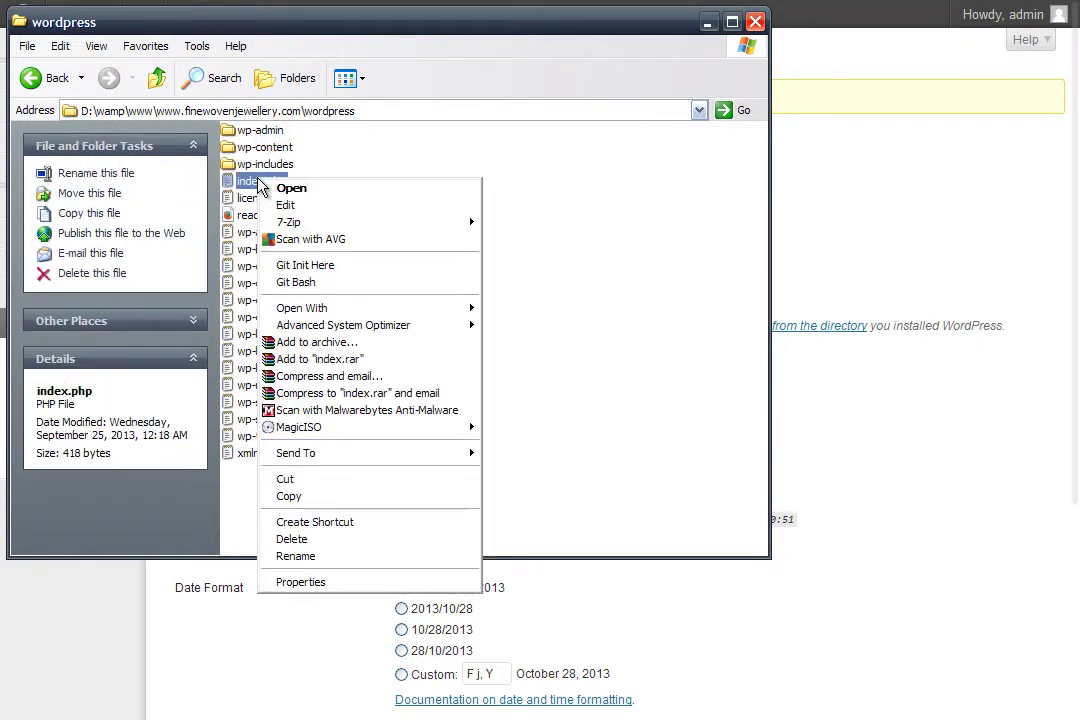
pyautogui.click(300, 497)
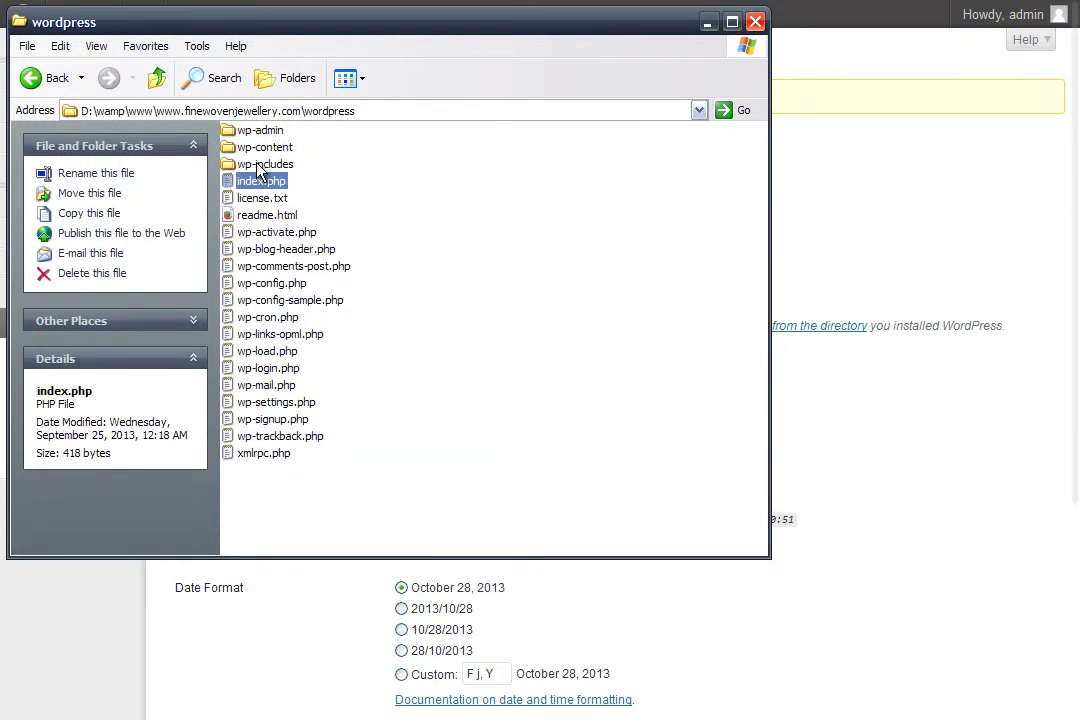
pyautogui.click(842, 181)
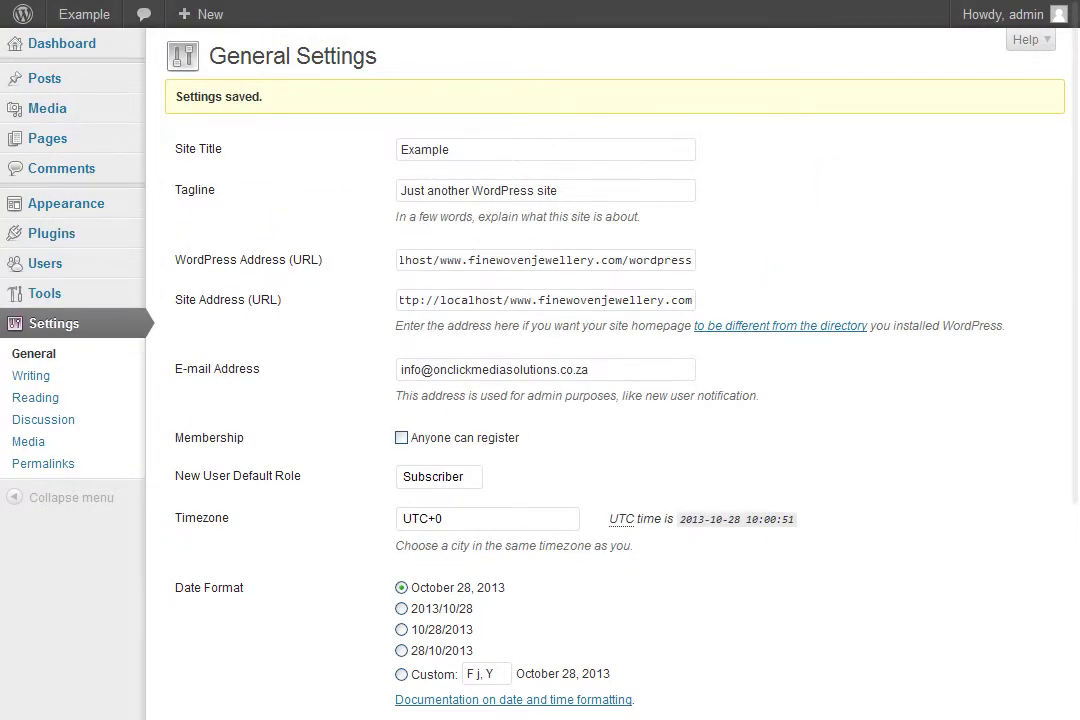
pyautogui.hotkey('alt', 'Tab')
pyautogui.rightClick(245, 180)
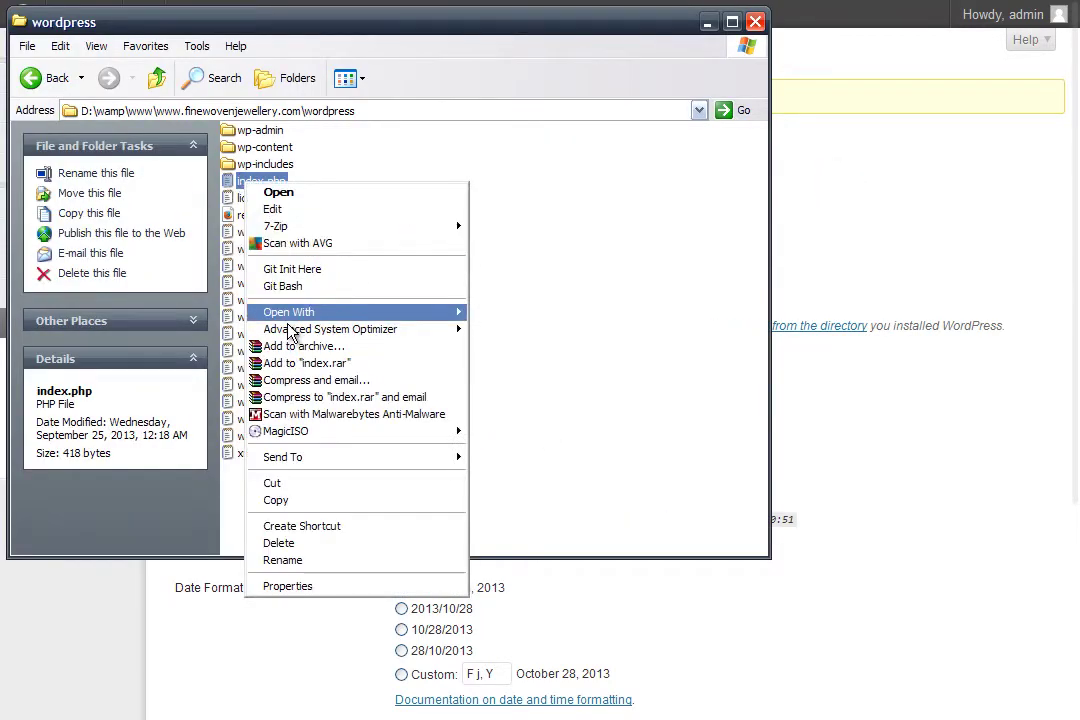
pyautogui.click(289, 497)
pyautogui.click(52, 79)
pyautogui.rightClick(285, 194)
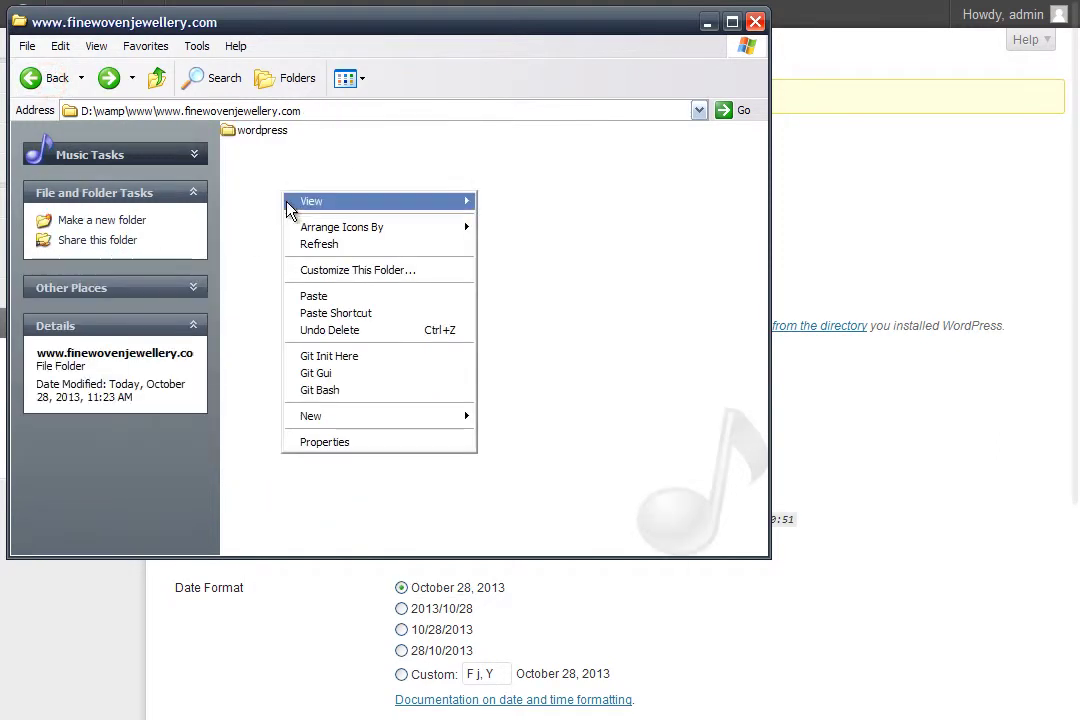
pyautogui.click(342, 296)
pyautogui.click(283, 192)
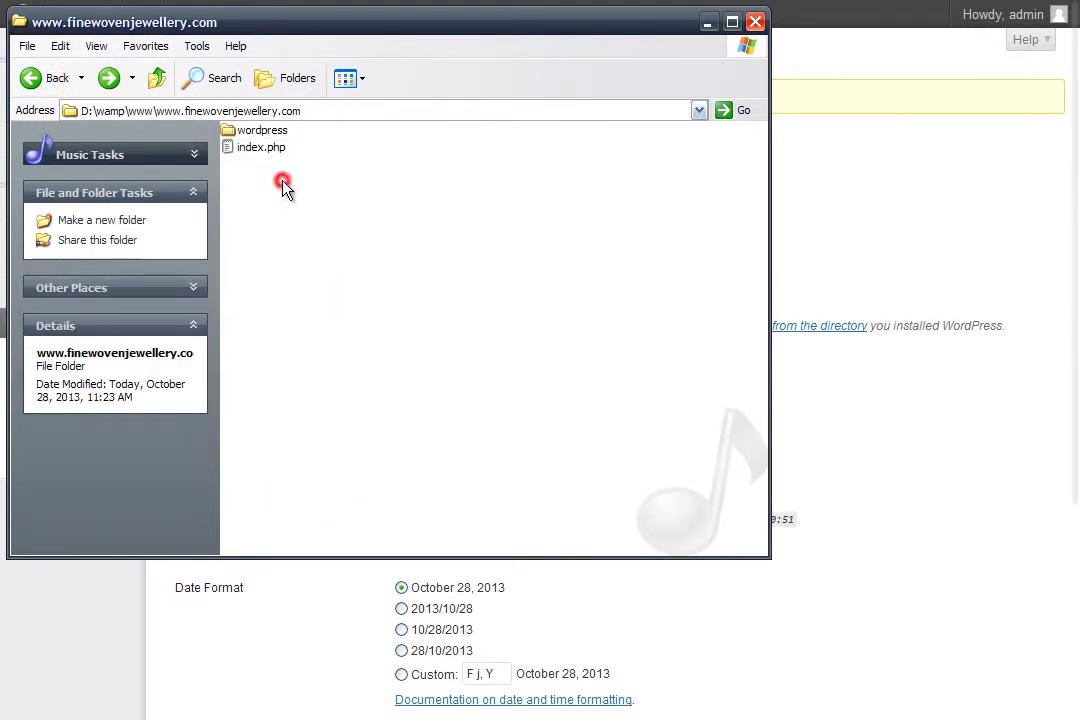
# - Open the root index.php with Sublime Text 2
pyautogui.rightClick(262, 152)
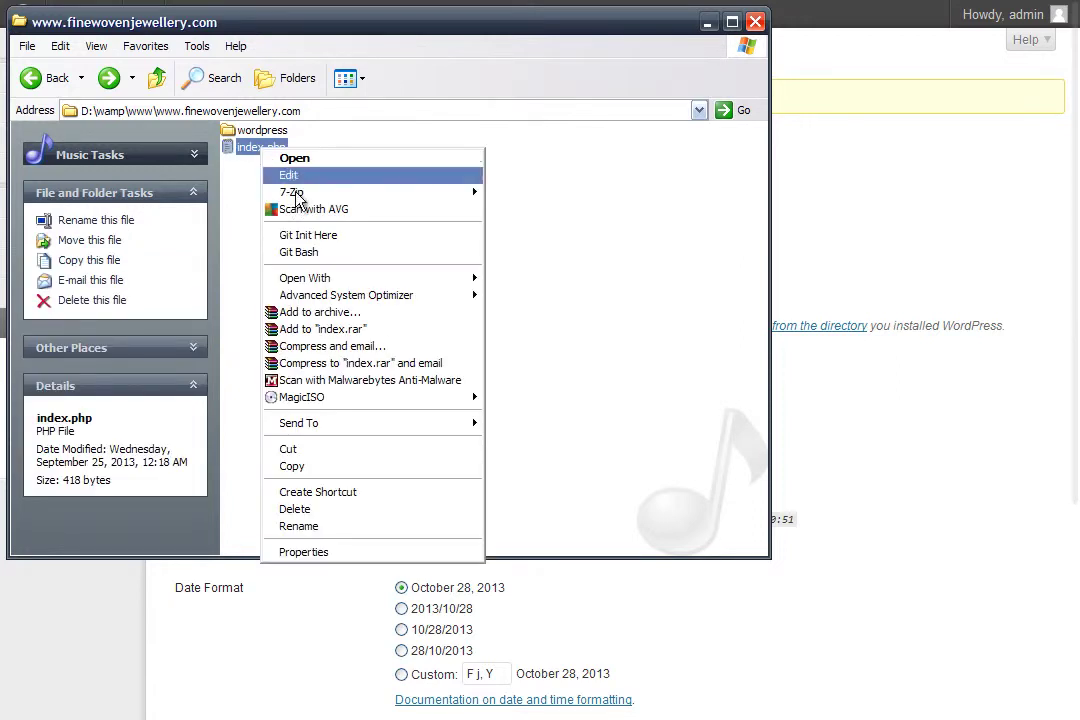
pyautogui.moveTo(340, 278)
pyautogui.click(540, 283)
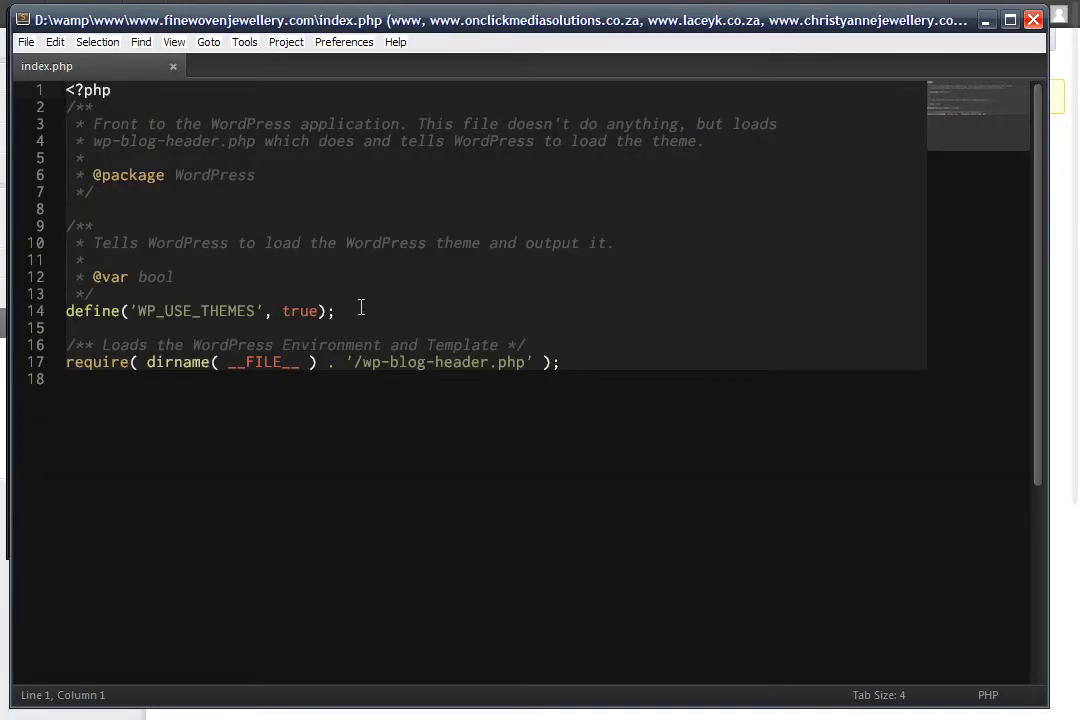
# - Add 'wordpress/' before wp-blog-header.php on line 17 and save index.php
pyautogui.click(362, 362)
pyautogui.write('word')
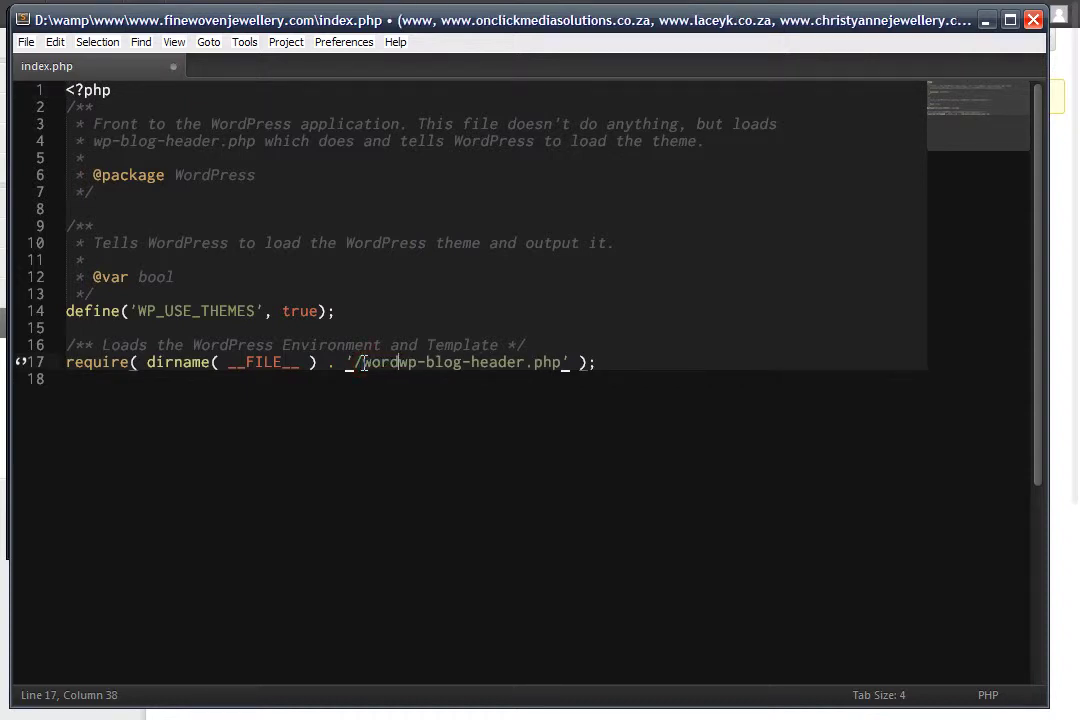
pyautogui.write('press')
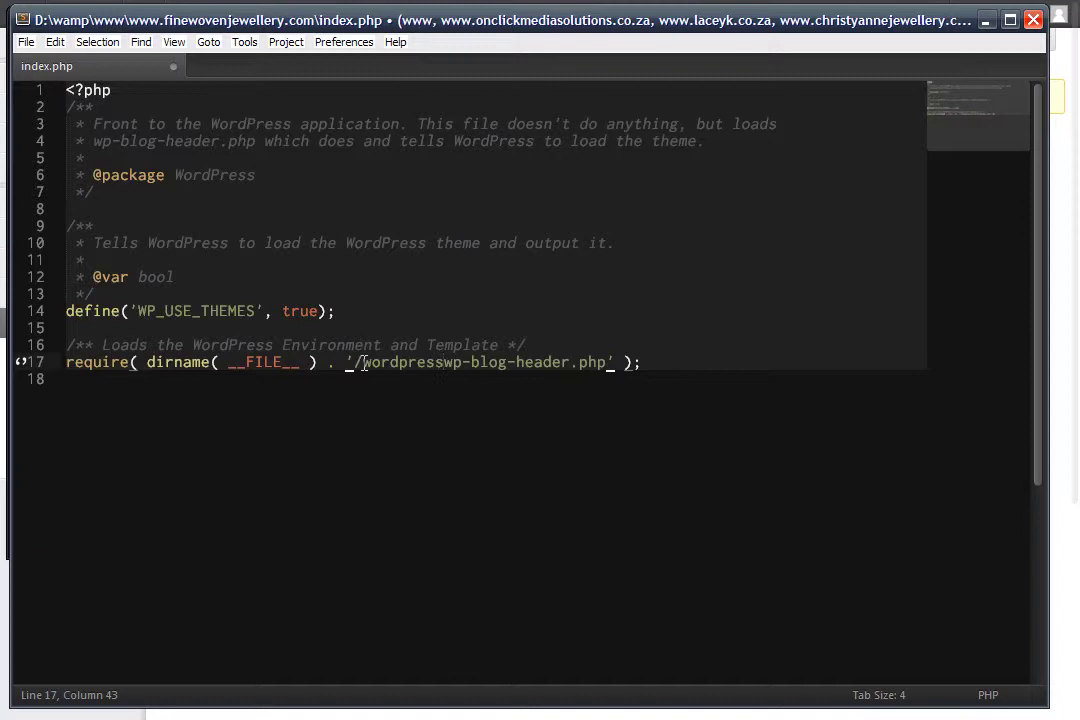
pyautogui.write('/')
pyautogui.hotkey('alt', 'Tab')
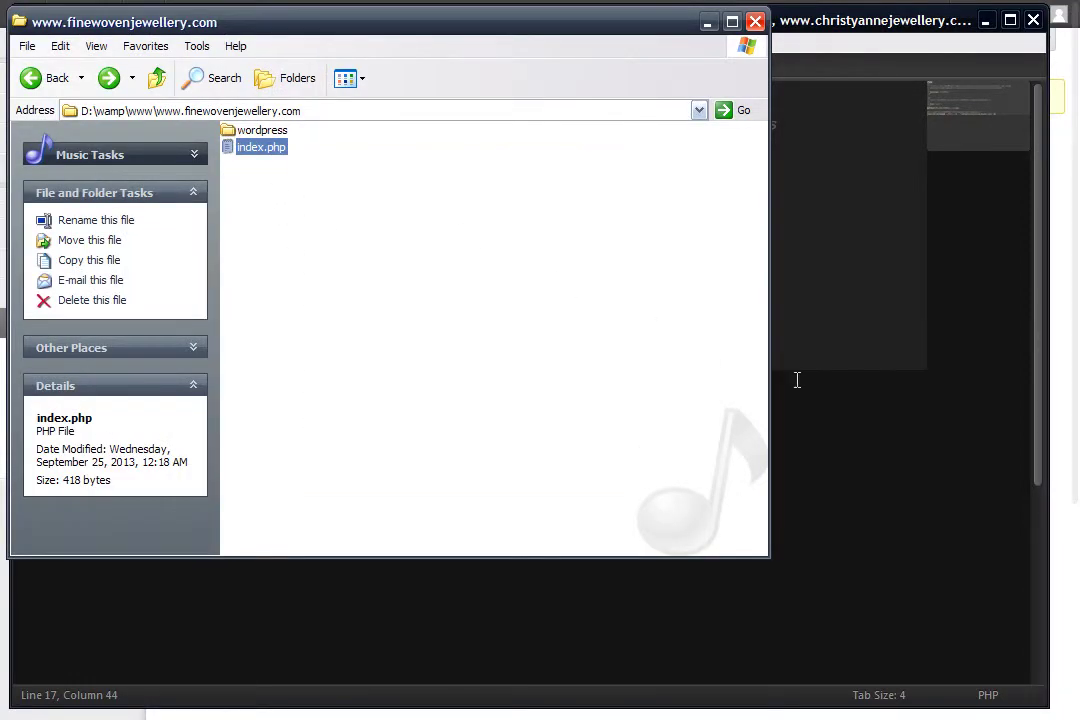
pyautogui.click(849, 392)
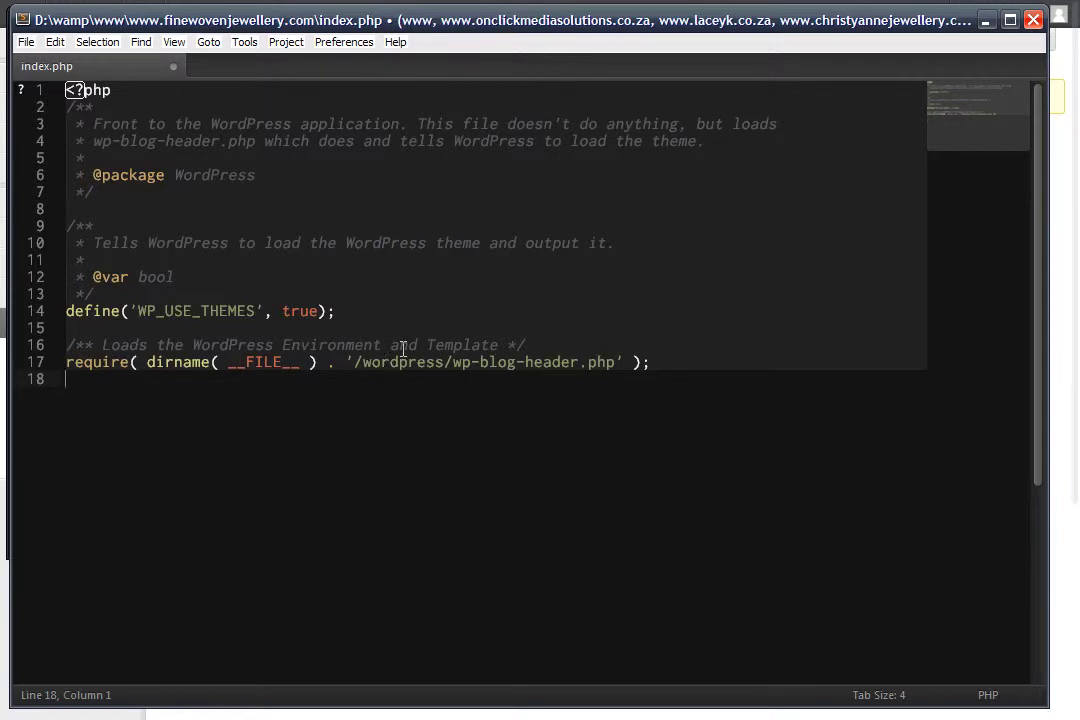
pyautogui.click(28, 42)
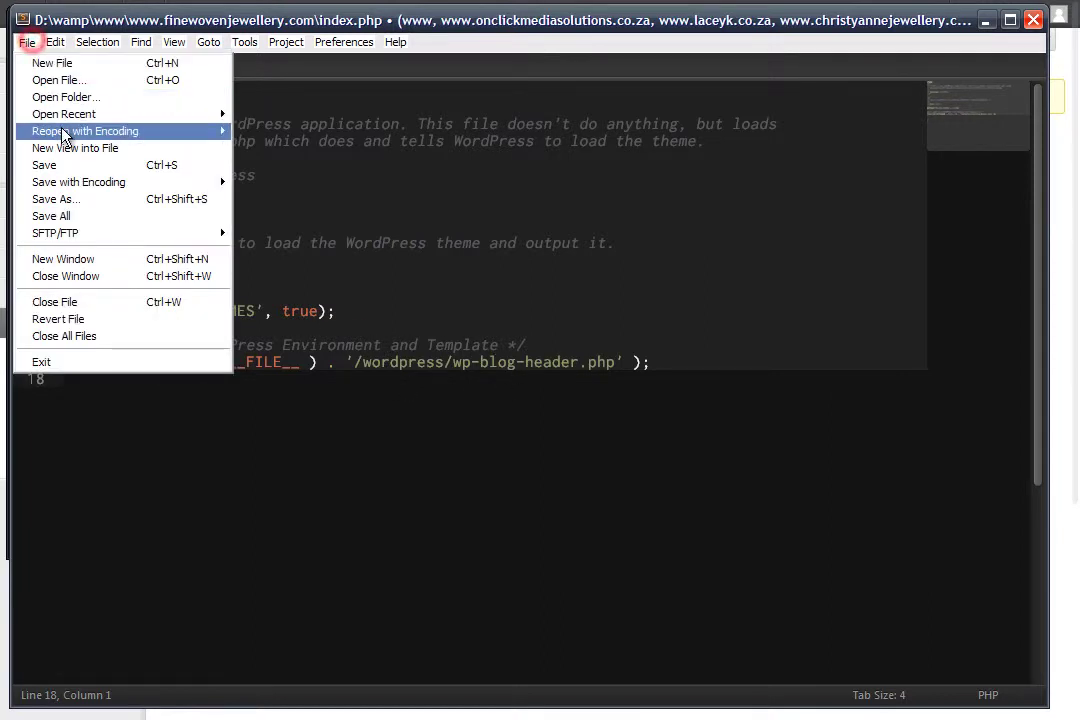
pyautogui.click(60, 165)
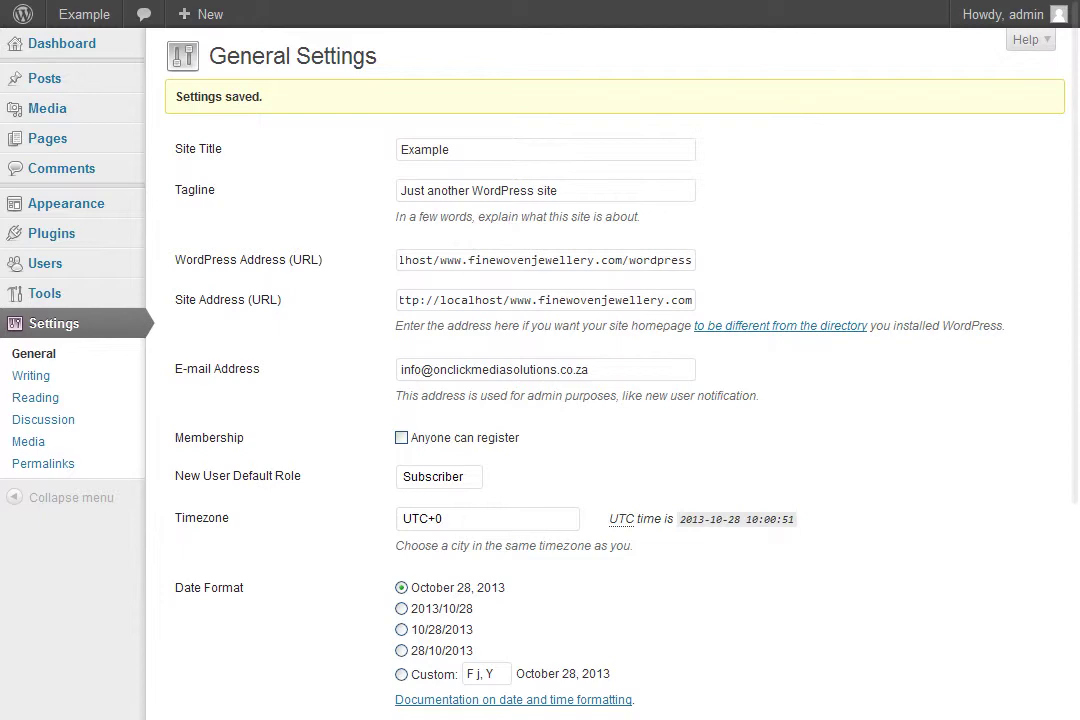
pyautogui.write('localhost/www.finewovenjewellery.com/')
pyautogui.press('Return')
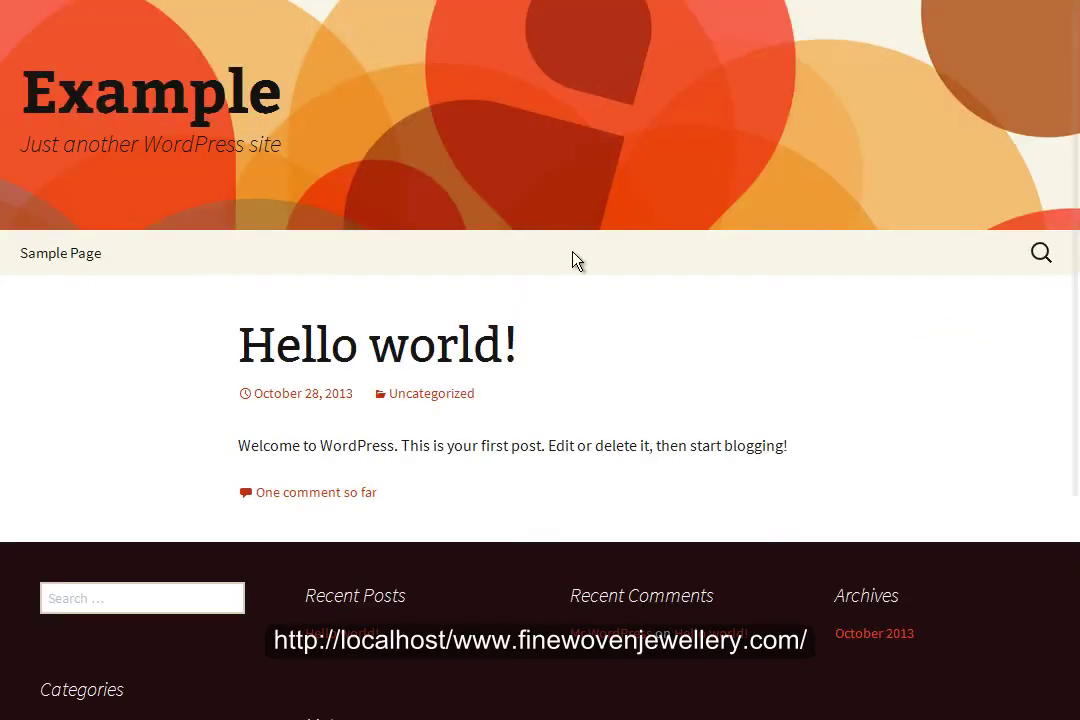
pyautogui.scroll(-3, 352, 328)
pyautogui.scroll(3, 400, 320)
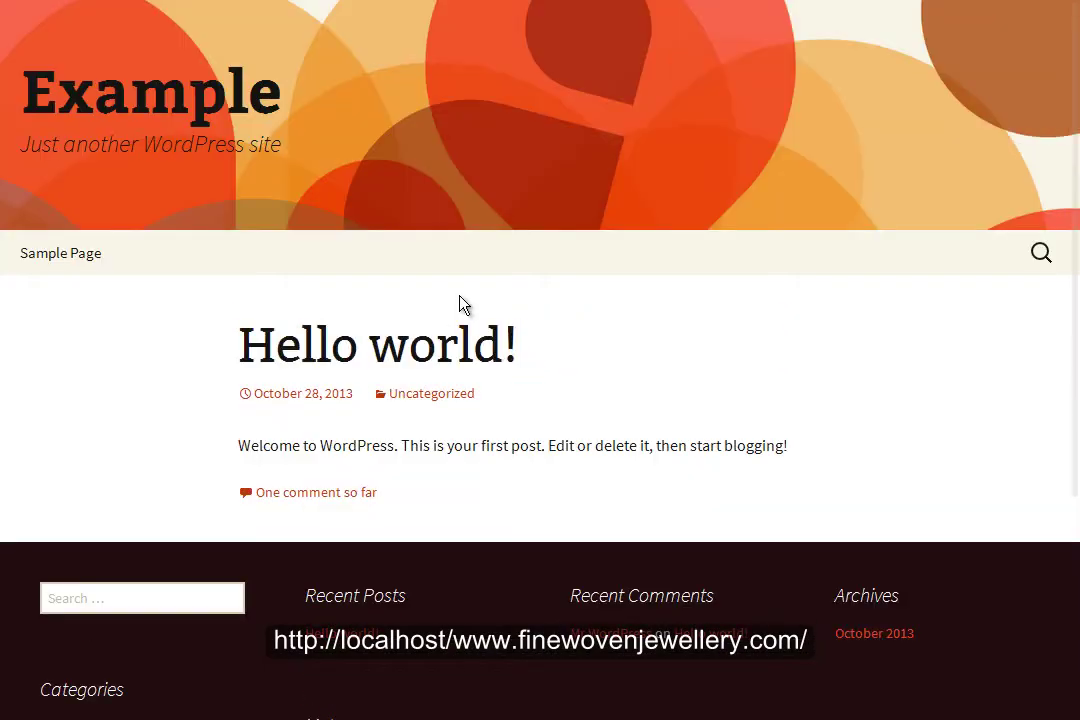